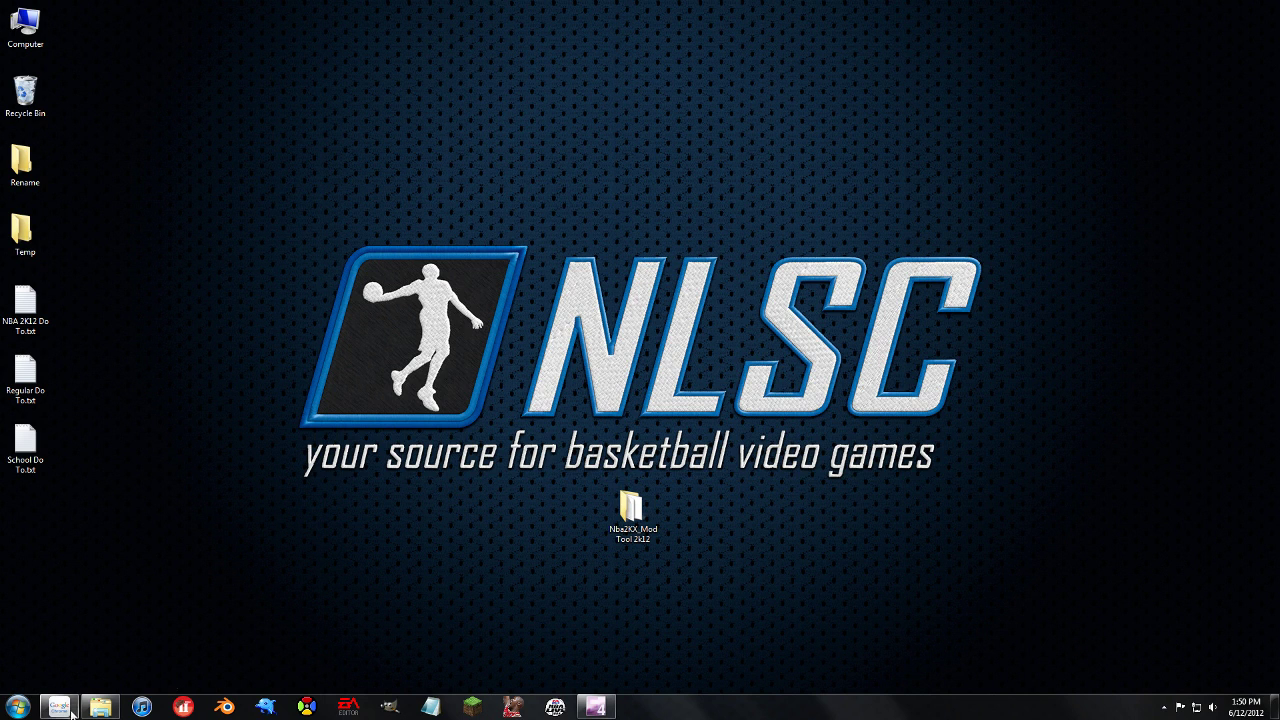
pyautogui.moveTo(59, 707)
pyautogui.click(72, 650)
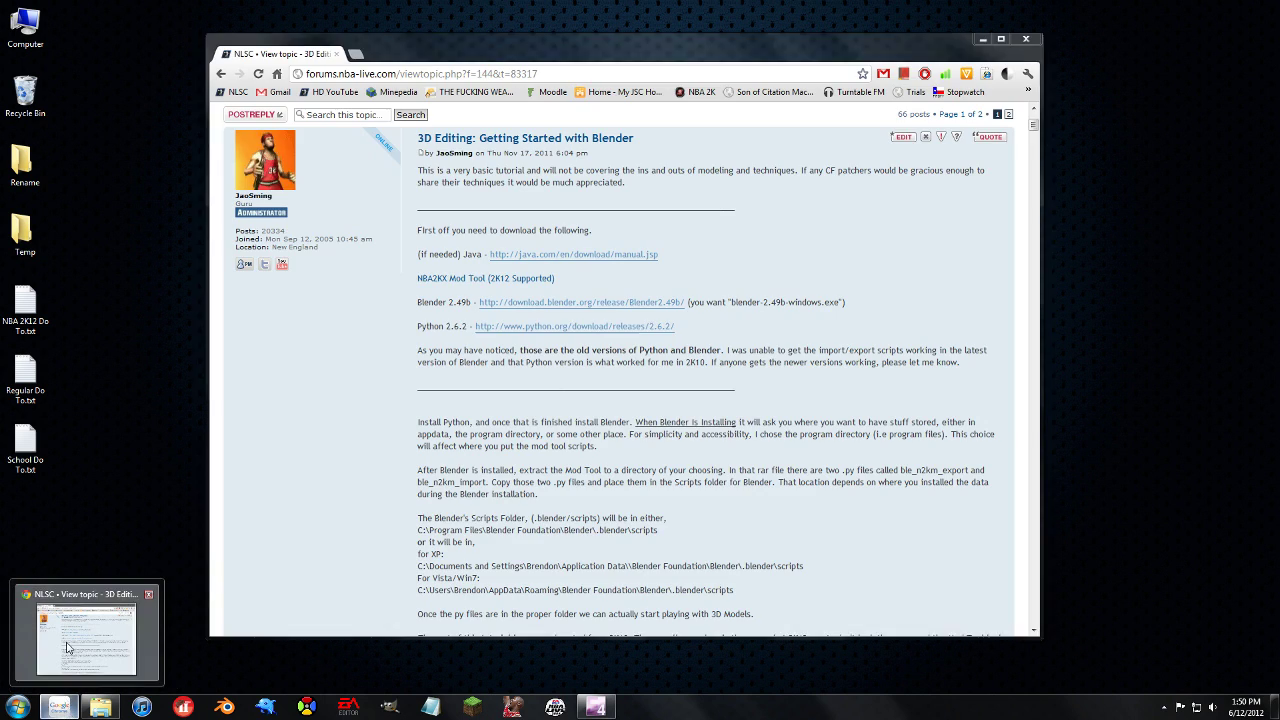
pyautogui.scroll(3, 385, 372)
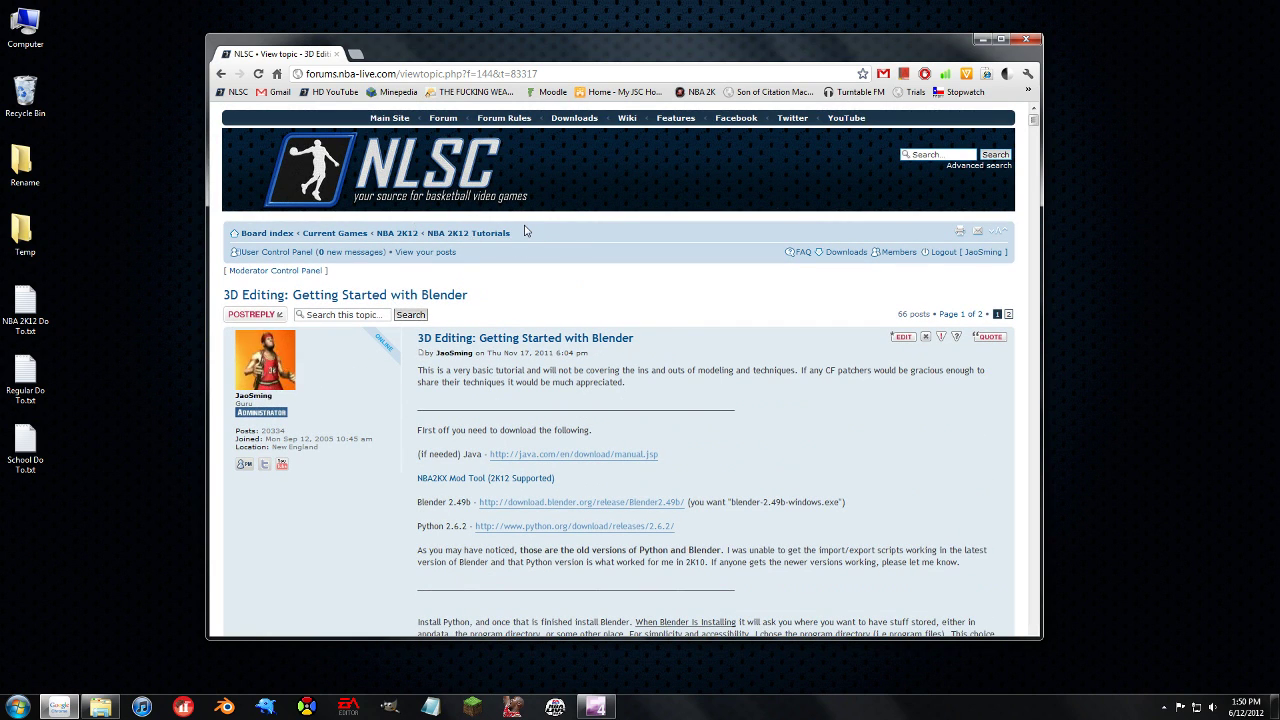
pyautogui.scroll(-3, 489, 305)
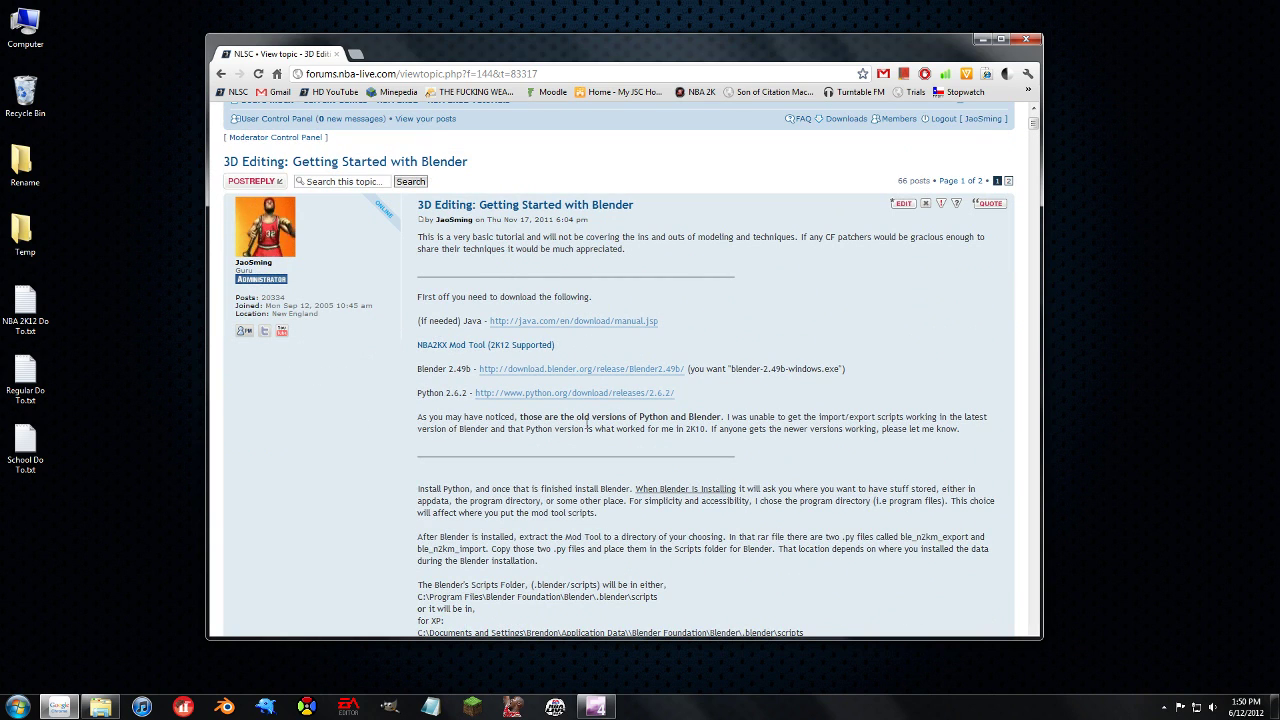
pyautogui.moveTo(441, 272)
pyautogui.mouseDown()
pyautogui.moveTo(720, 372)
pyautogui.moveTo(782, 457)
pyautogui.mouseUp()
pyautogui.click(780, 457)
pyautogui.moveTo(752, 455); pyautogui.dragTo(533, 468)
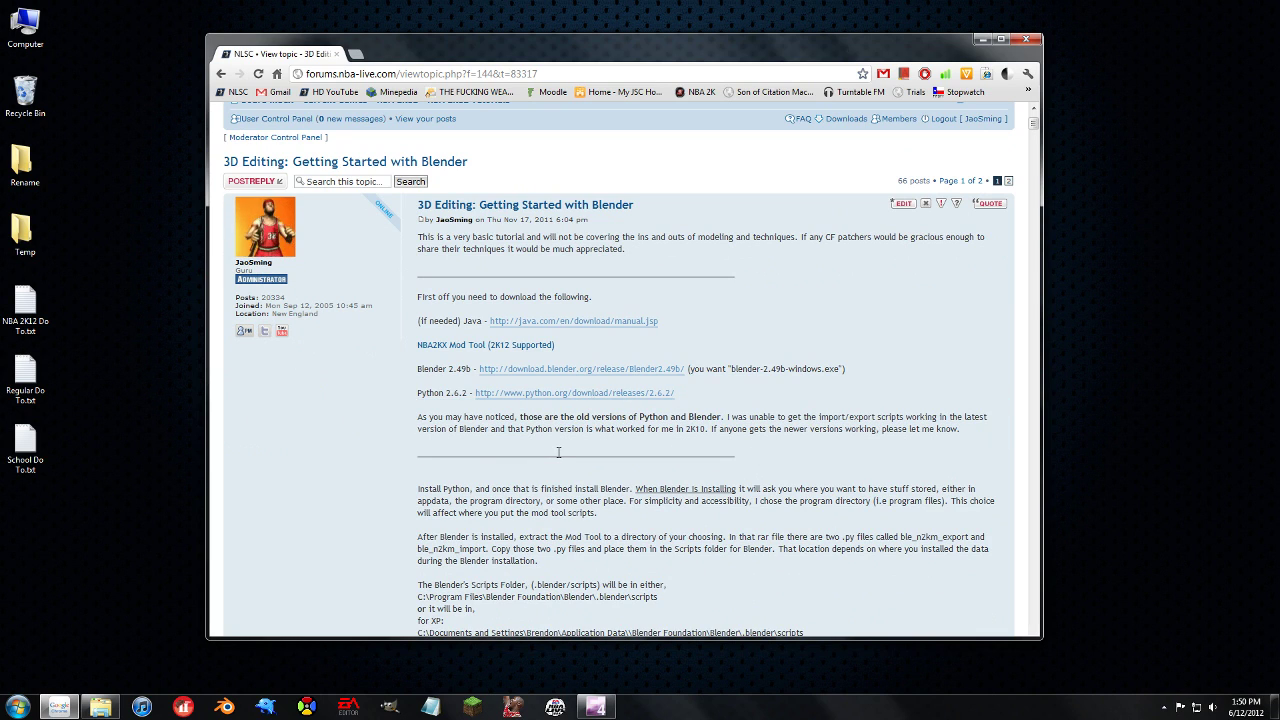
pyautogui.moveTo(890, 185); pyautogui.dragTo(920, 180)
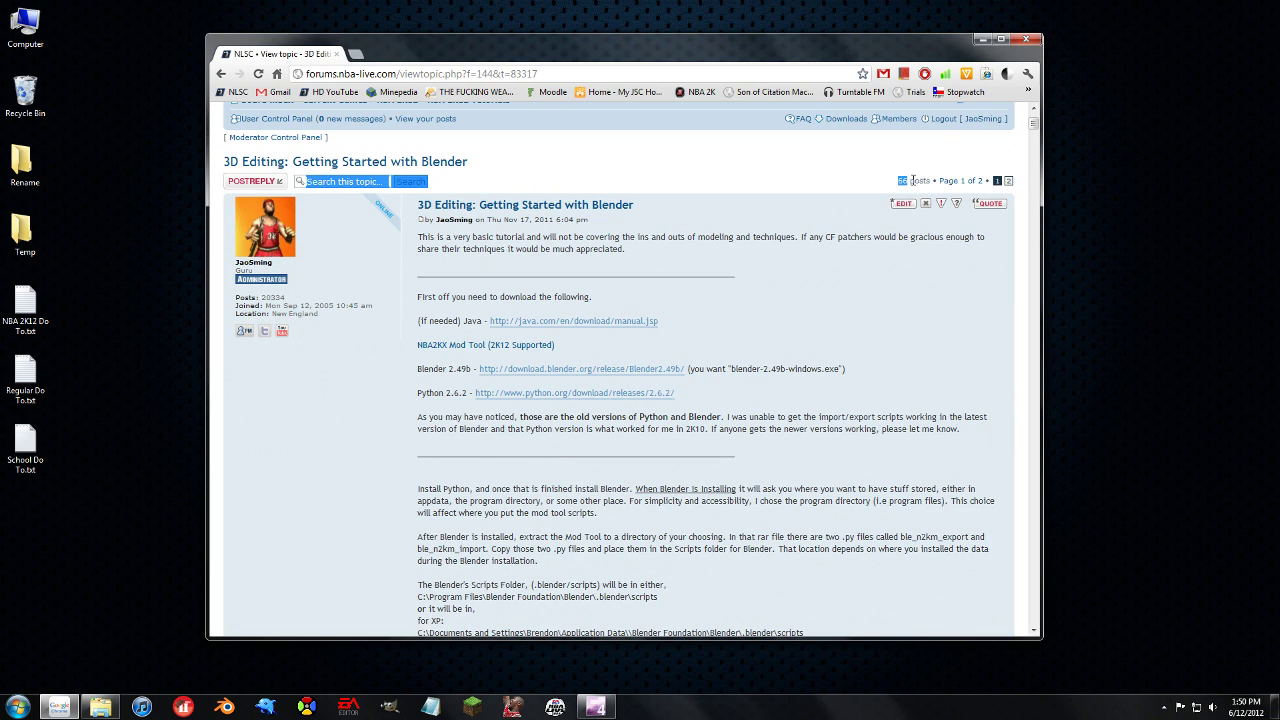
pyautogui.click(920, 180)
pyautogui.scroll(-4, 849, 300)
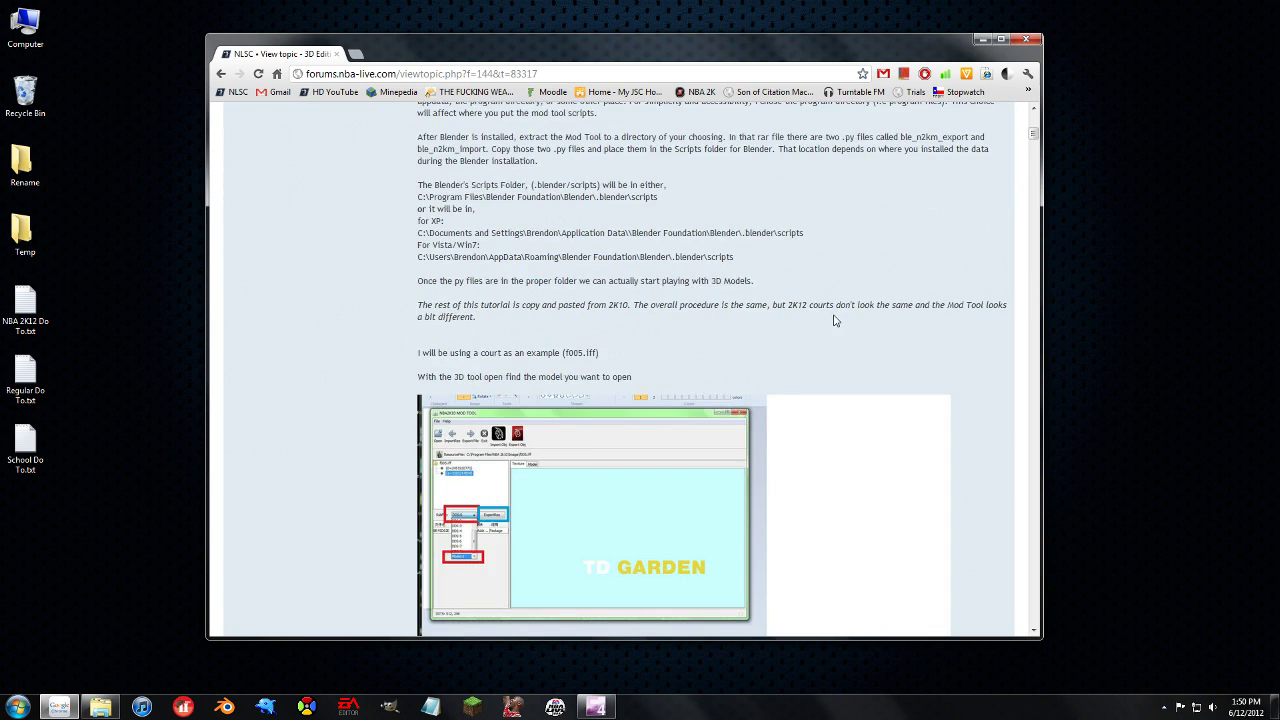
pyautogui.scroll(-5, 843, 325)
pyautogui.scroll(5, 843, 325)
pyautogui.scroll(5, 900, 320)
pyautogui.scroll(10, 923, 320)
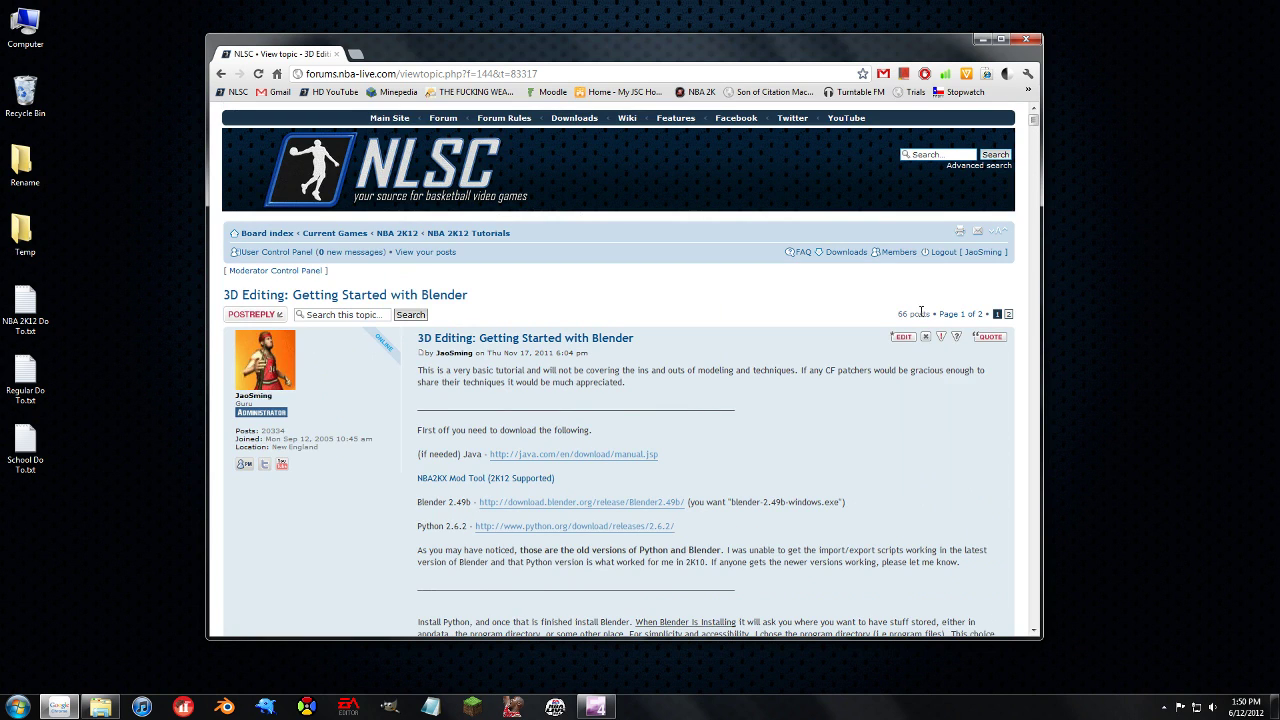
pyautogui.scroll(-3, 744, 367)
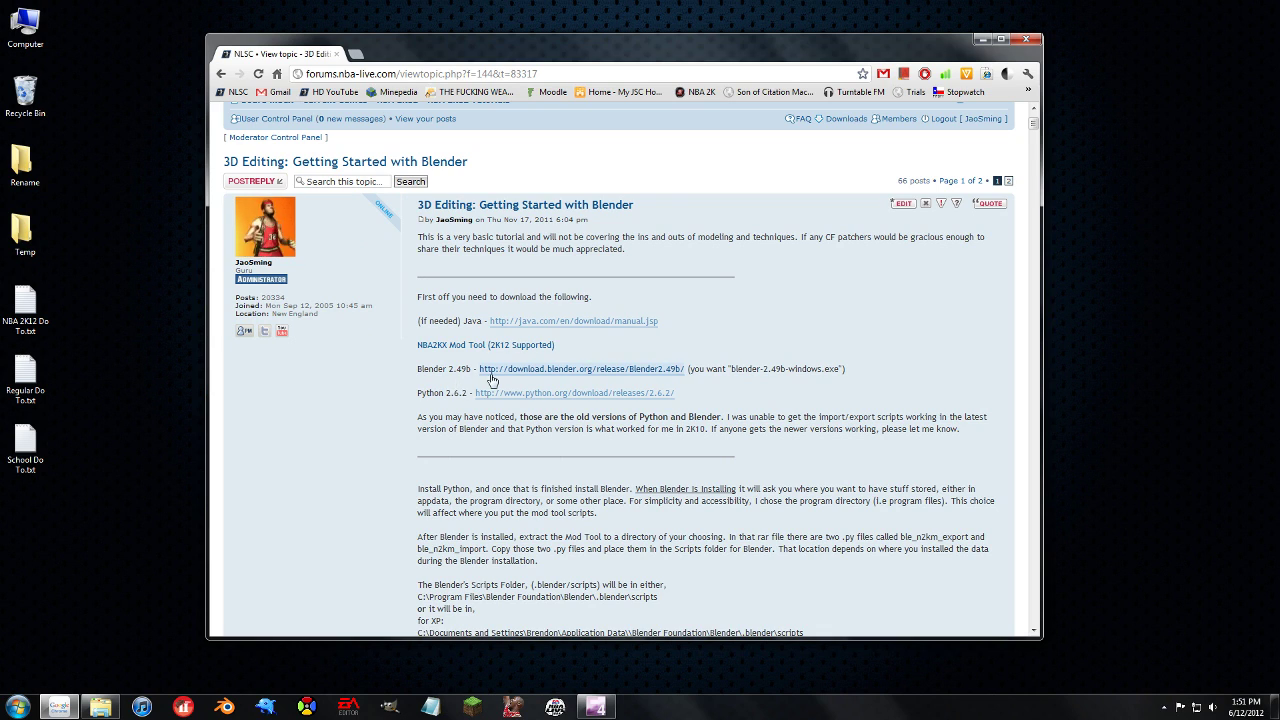
# Step: Open the Blender 2.49b release listing from download.blender.org in a new tab
pyautogui.middleClick(498, 378)
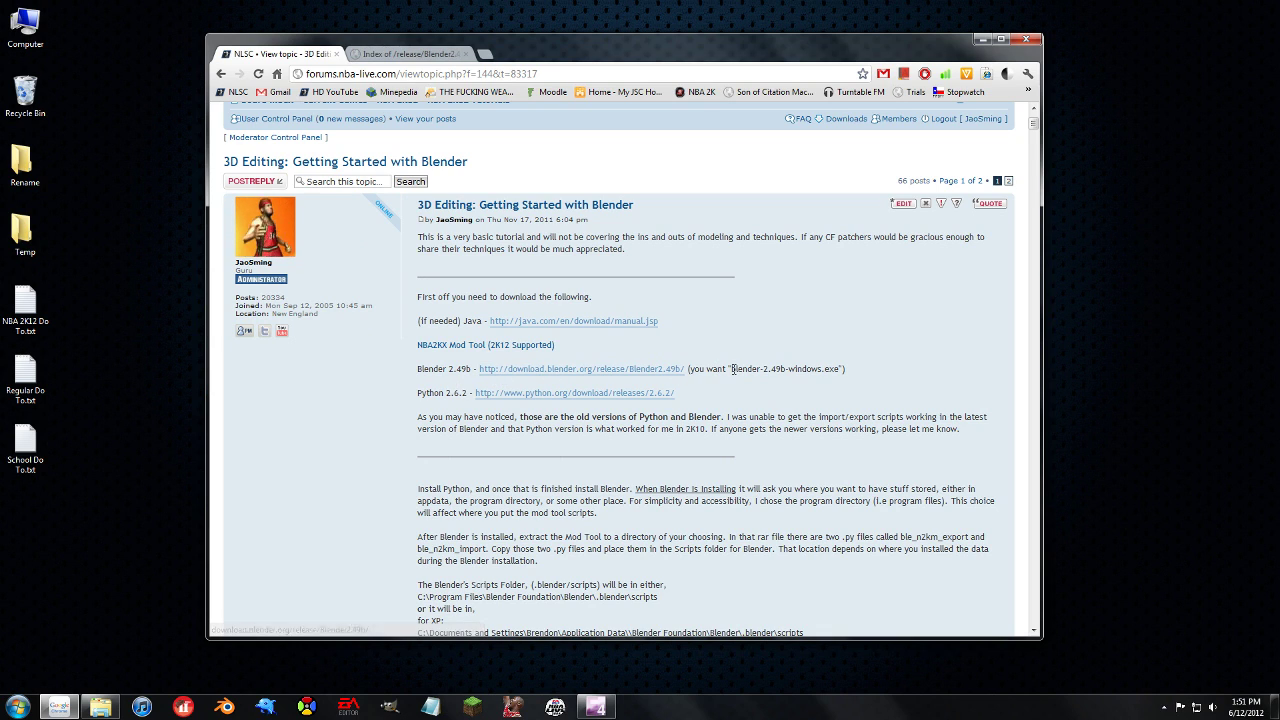
pyautogui.moveTo(730, 369); pyautogui.dragTo(775, 369)
pyautogui.click(777, 369)
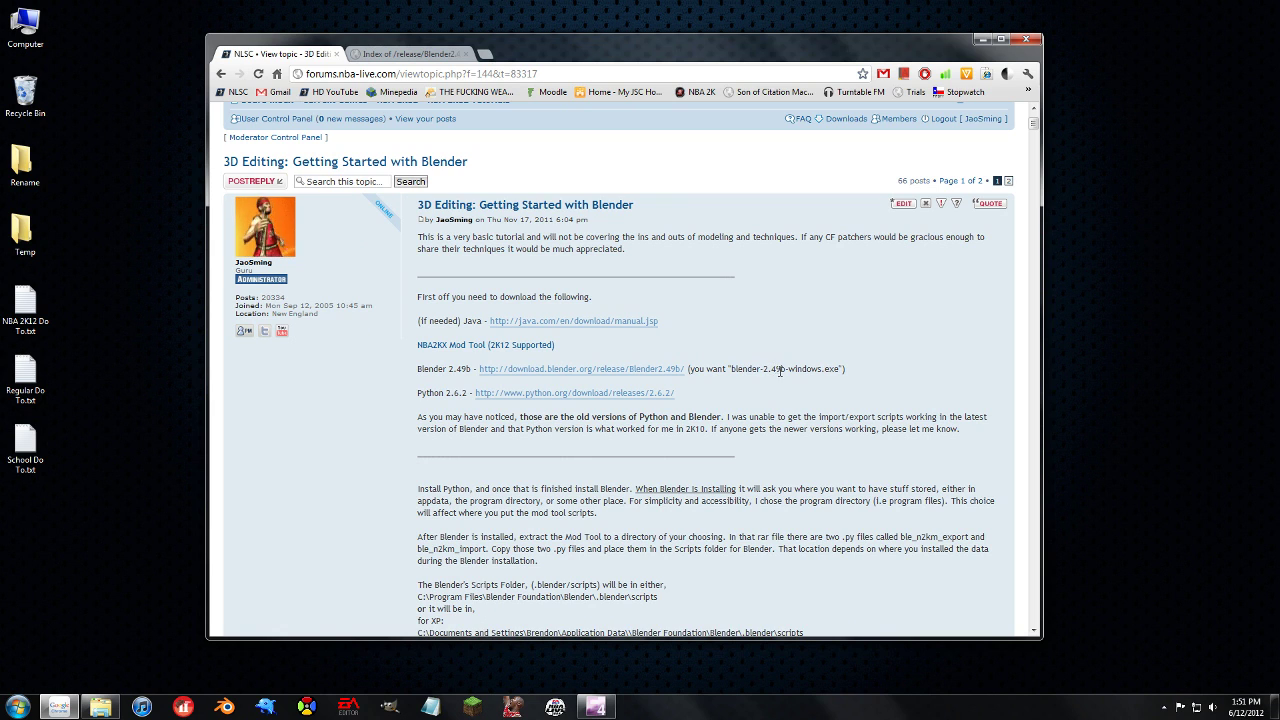
pyautogui.click(466, 56)
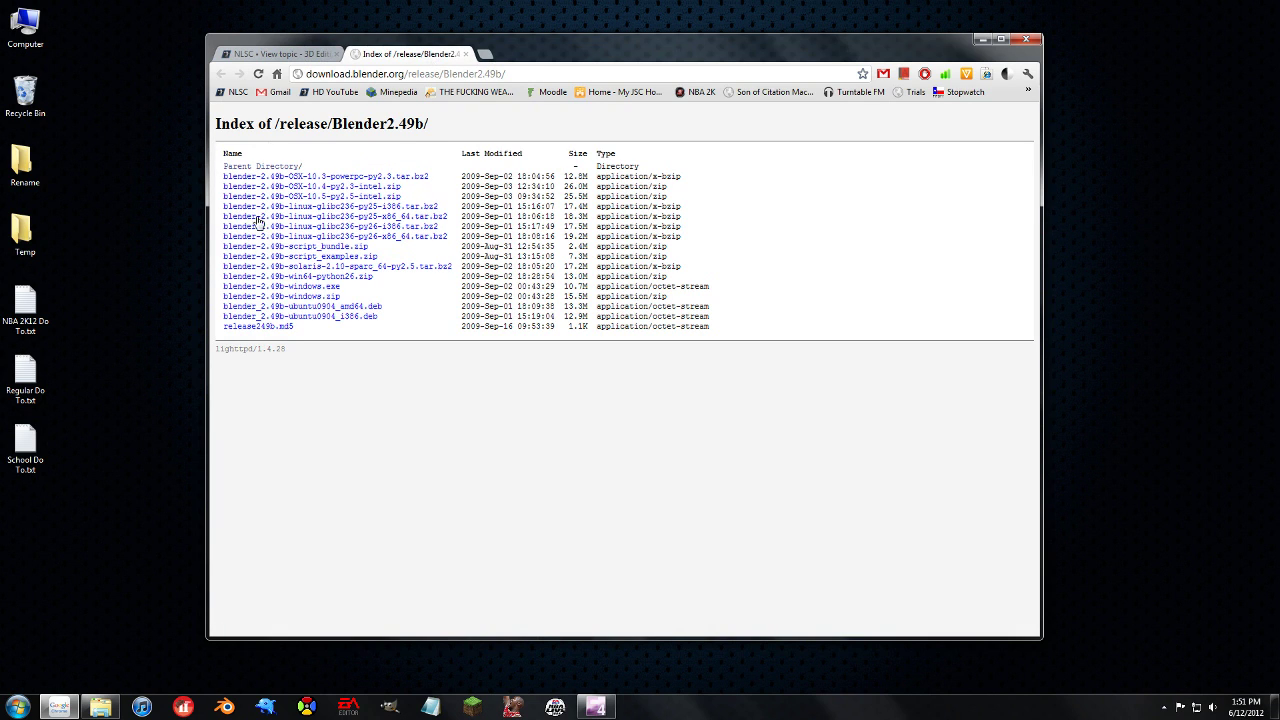
# Step: Locate blender-2.49b-windows.exe, then open the forum's Python 2.6.2 link in a new tab
pyautogui.moveTo(342, 288); pyautogui.dragTo(226, 289)
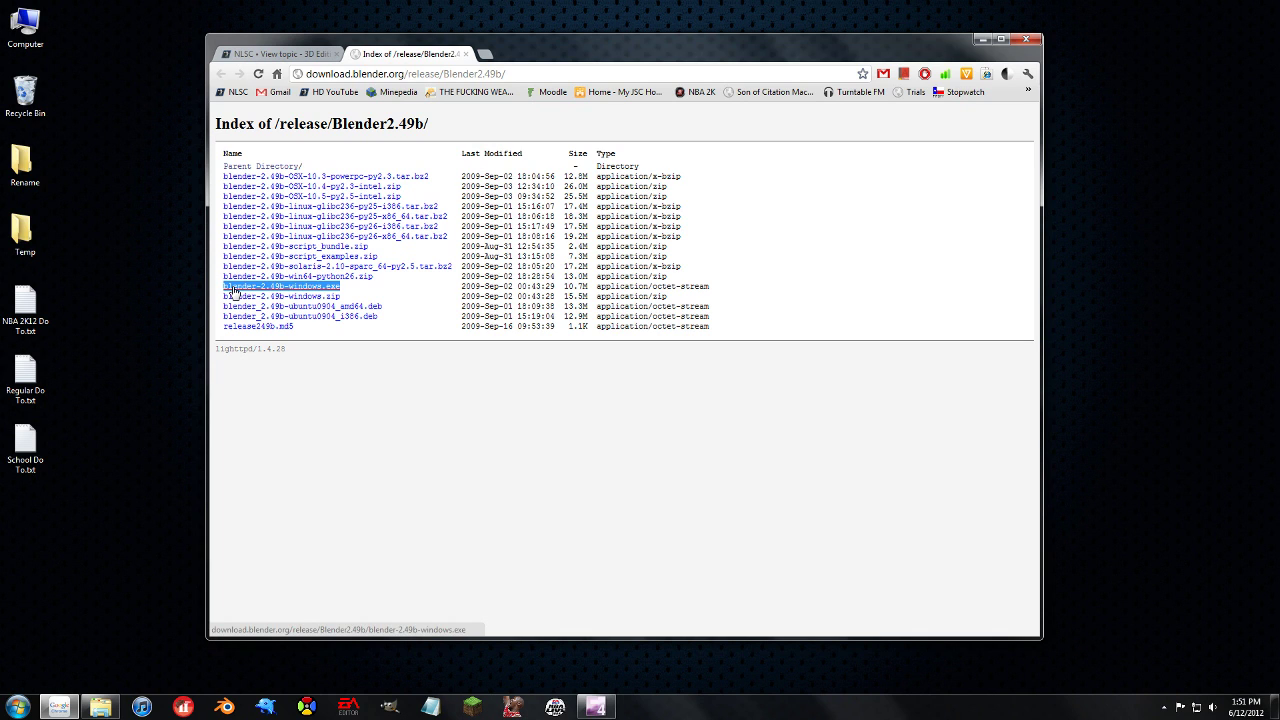
pyautogui.click(280, 56)
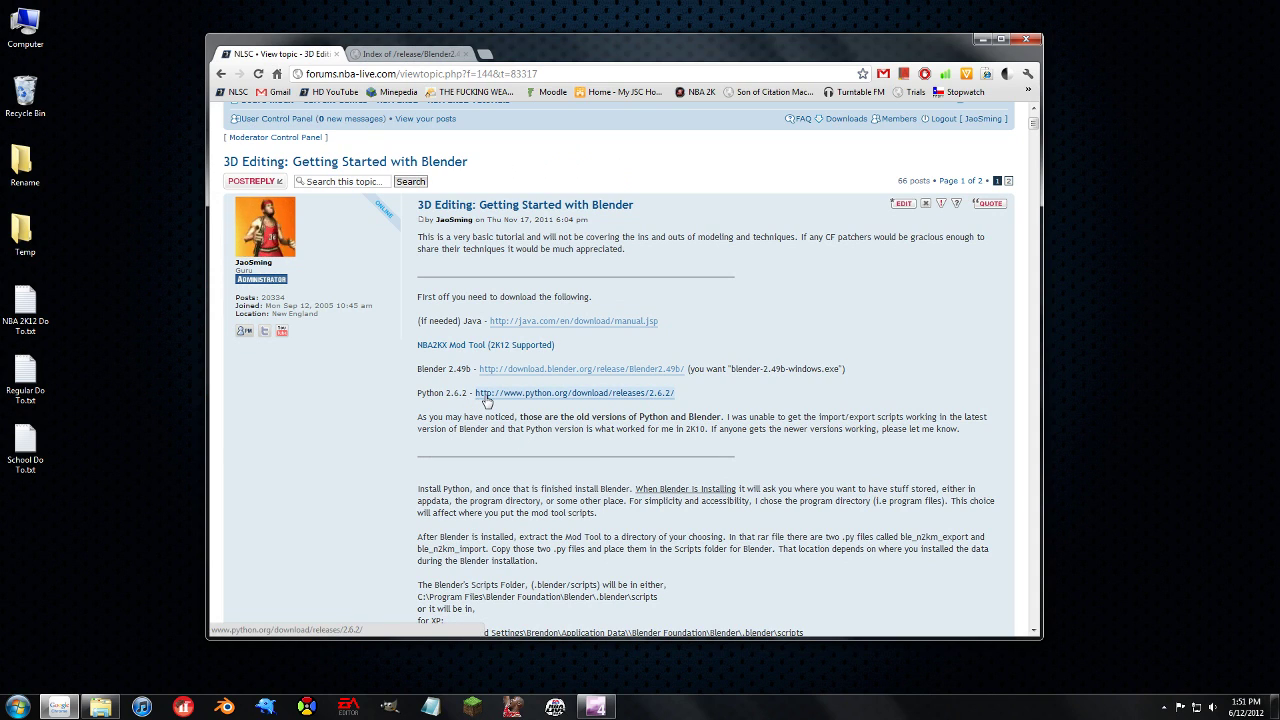
pyautogui.middleClick(487, 400)
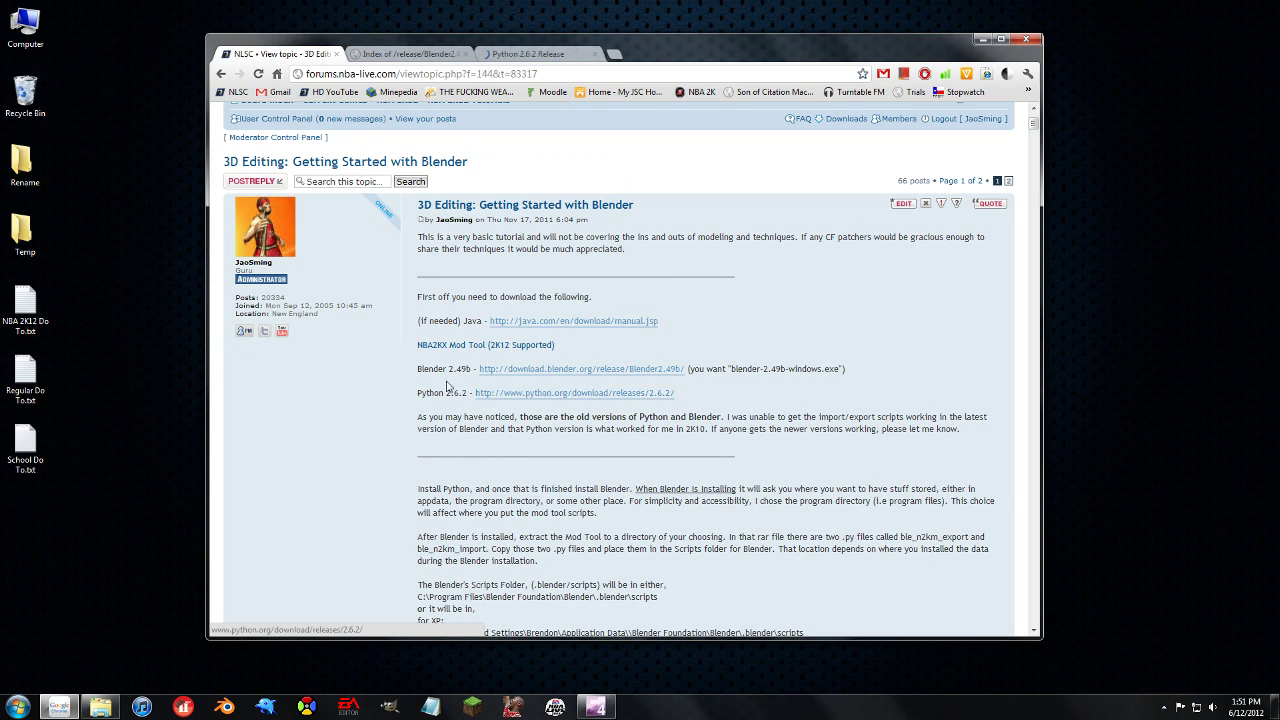
# Step: Find the Windows x86 and X86-64 MSI installers on python.org's Python 2.6.2 page
pyautogui.click(503, 56)
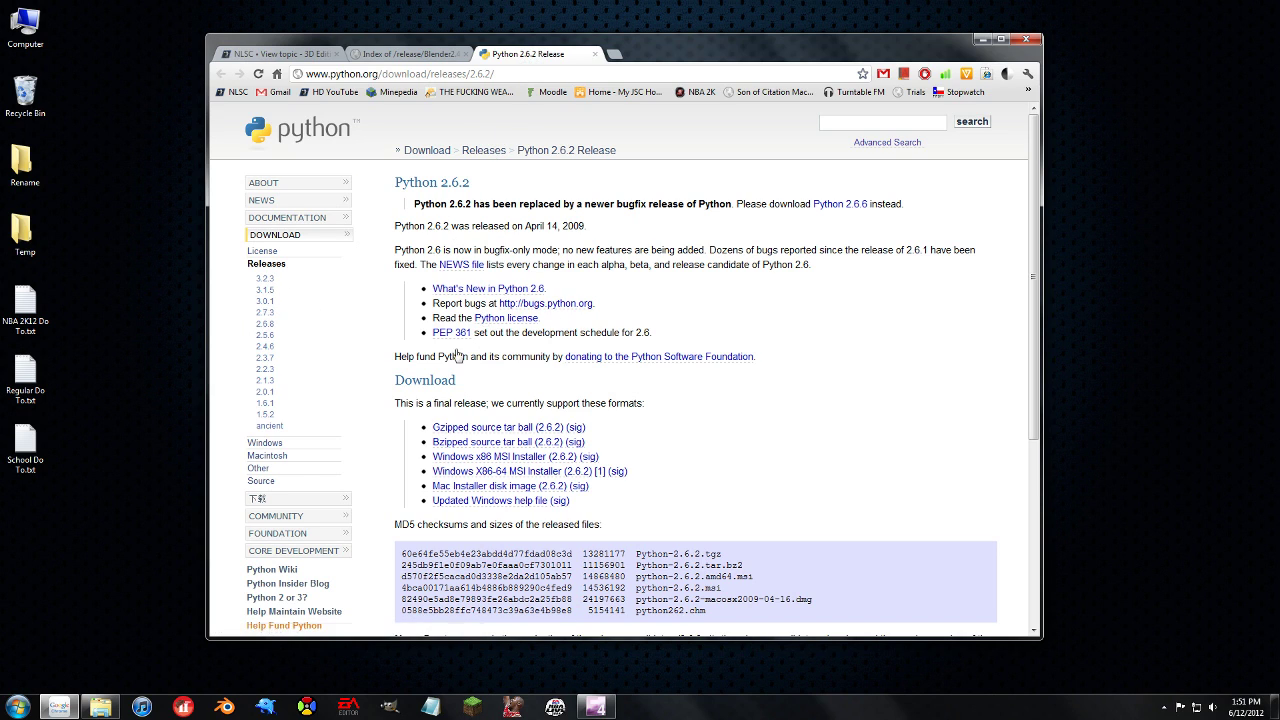
pyautogui.moveTo(486, 382); pyautogui.dragTo(383, 381)
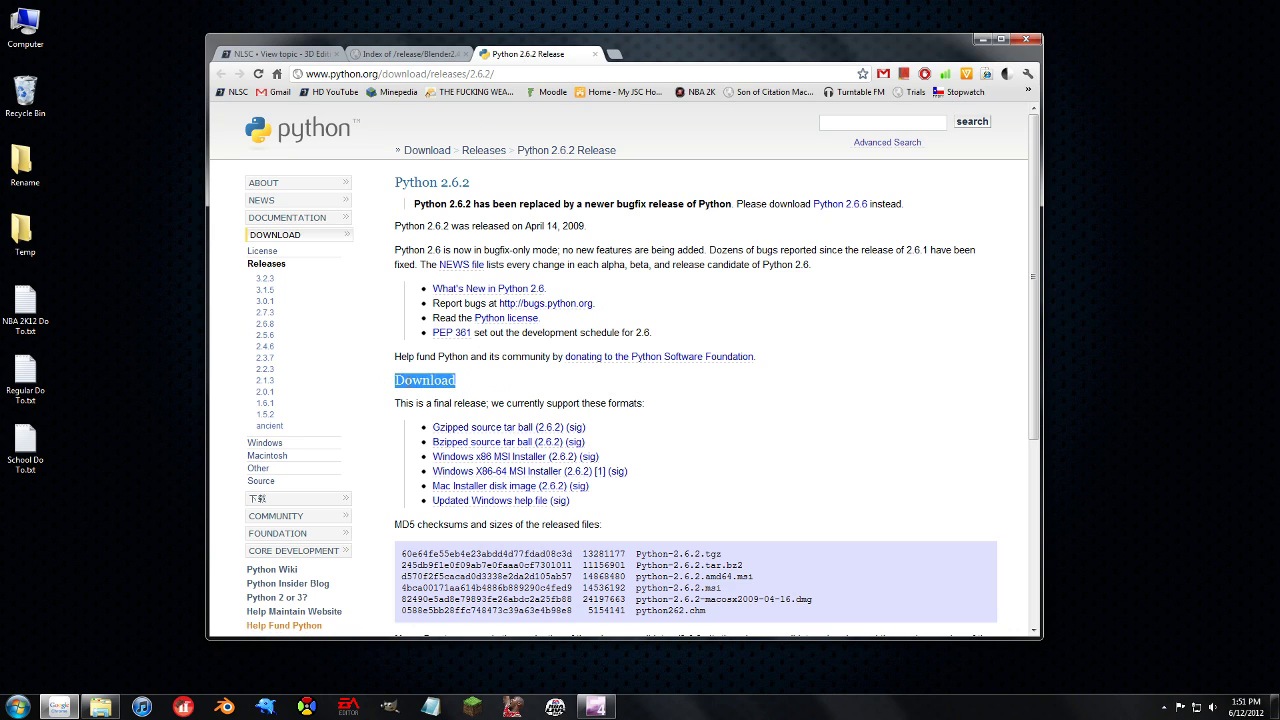
pyautogui.click(491, 387)
pyautogui.scroll(-1, 535, 445)
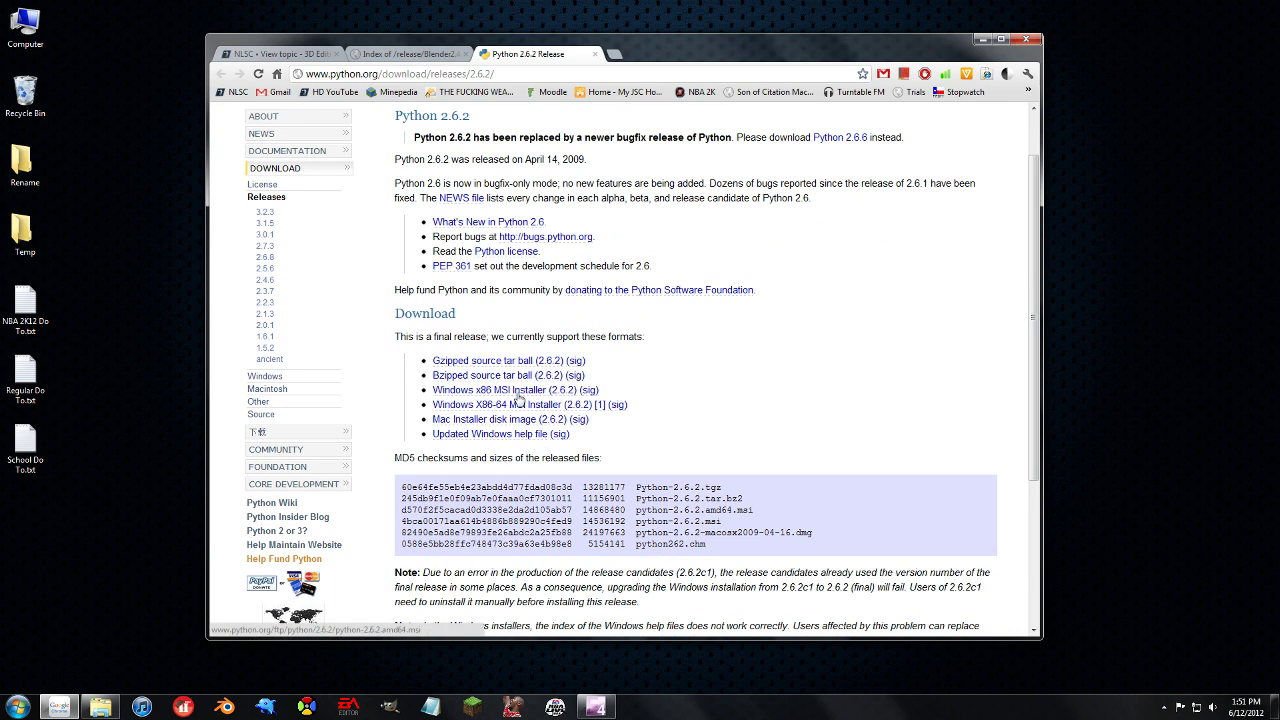
pyautogui.moveTo(652, 408); pyautogui.dragTo(452, 390)
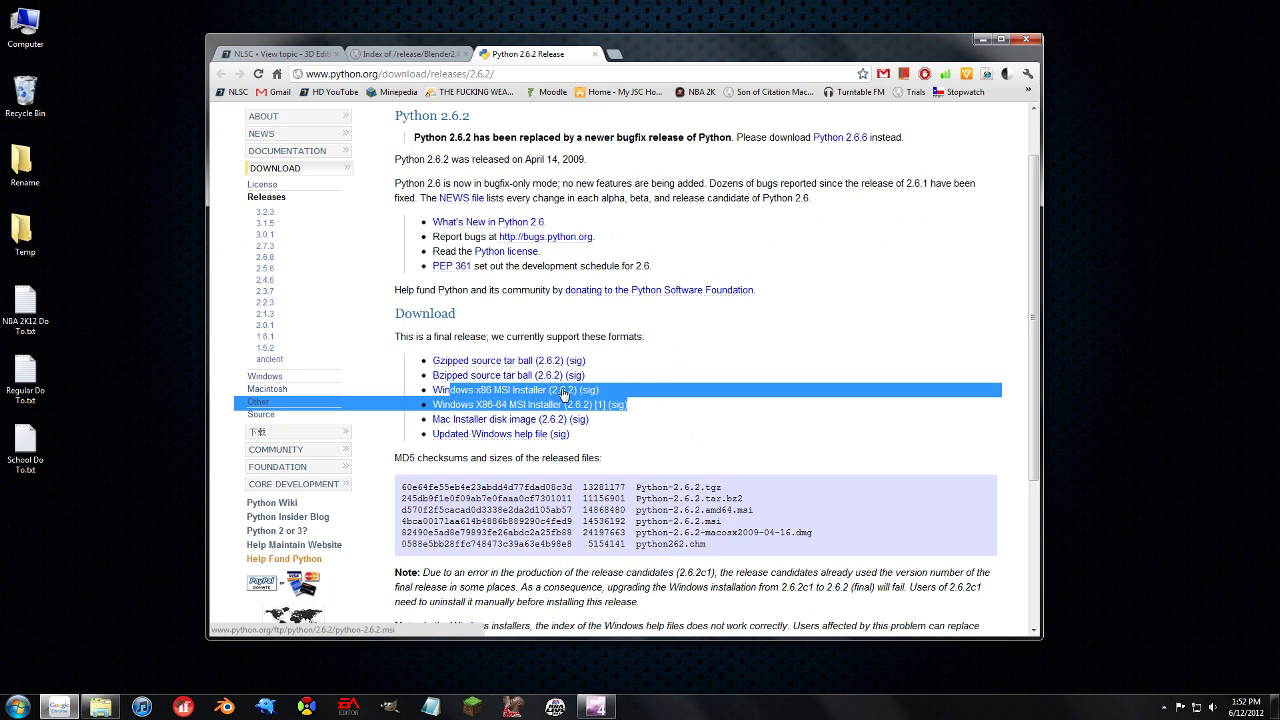
pyautogui.click(641, 363)
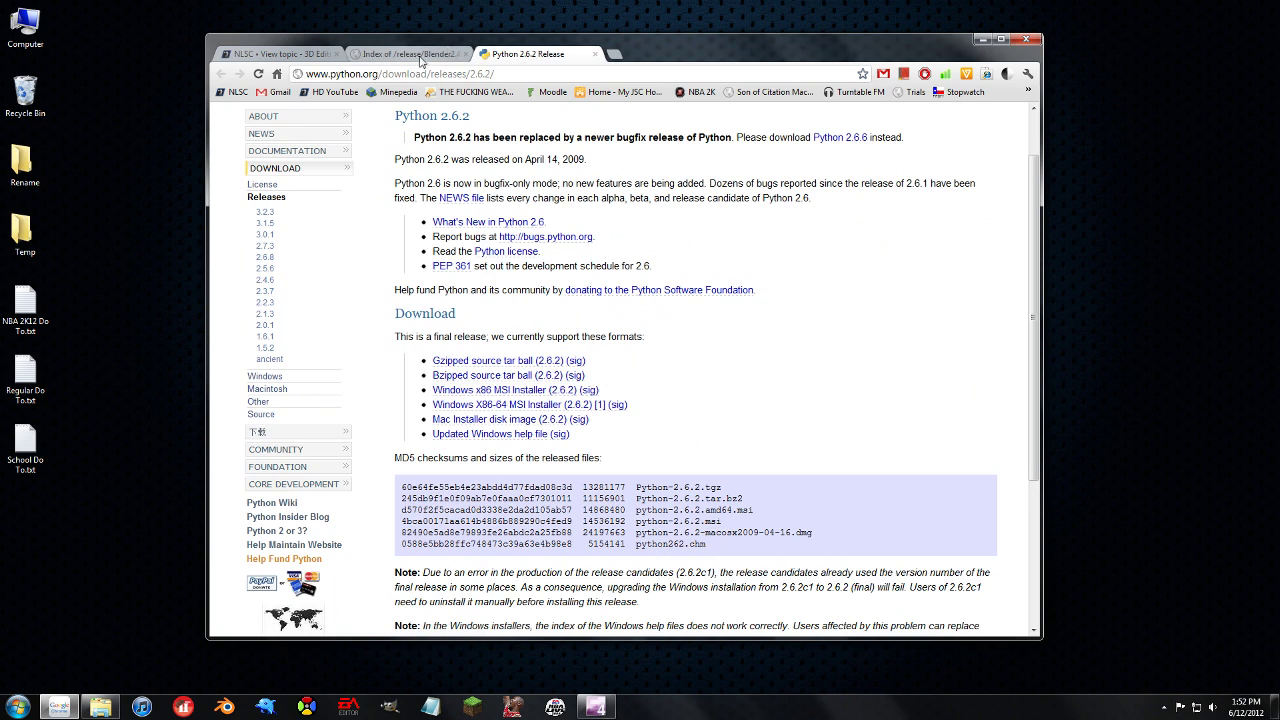
# Step: Return to the forum tutorial and read its warning that these are old versions
pyautogui.click(421, 60)
pyautogui.click(291, 59)
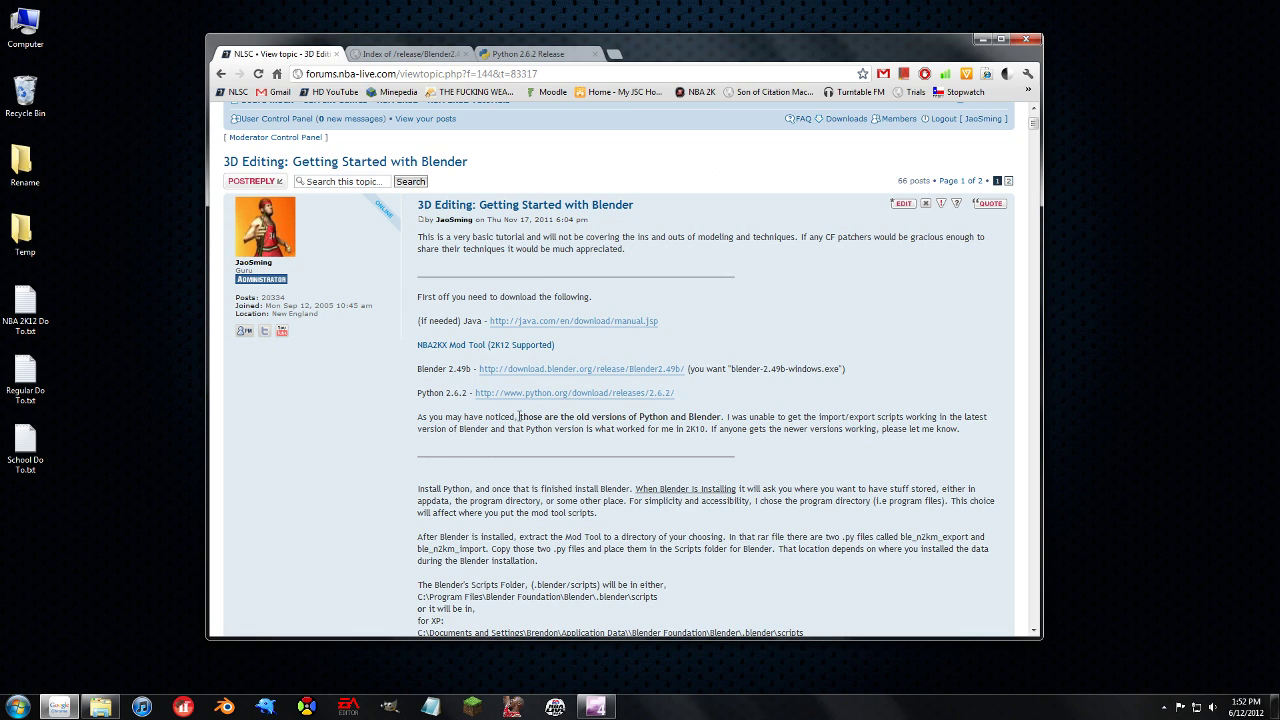
pyautogui.moveTo(519, 416); pyautogui.dragTo(722, 416)
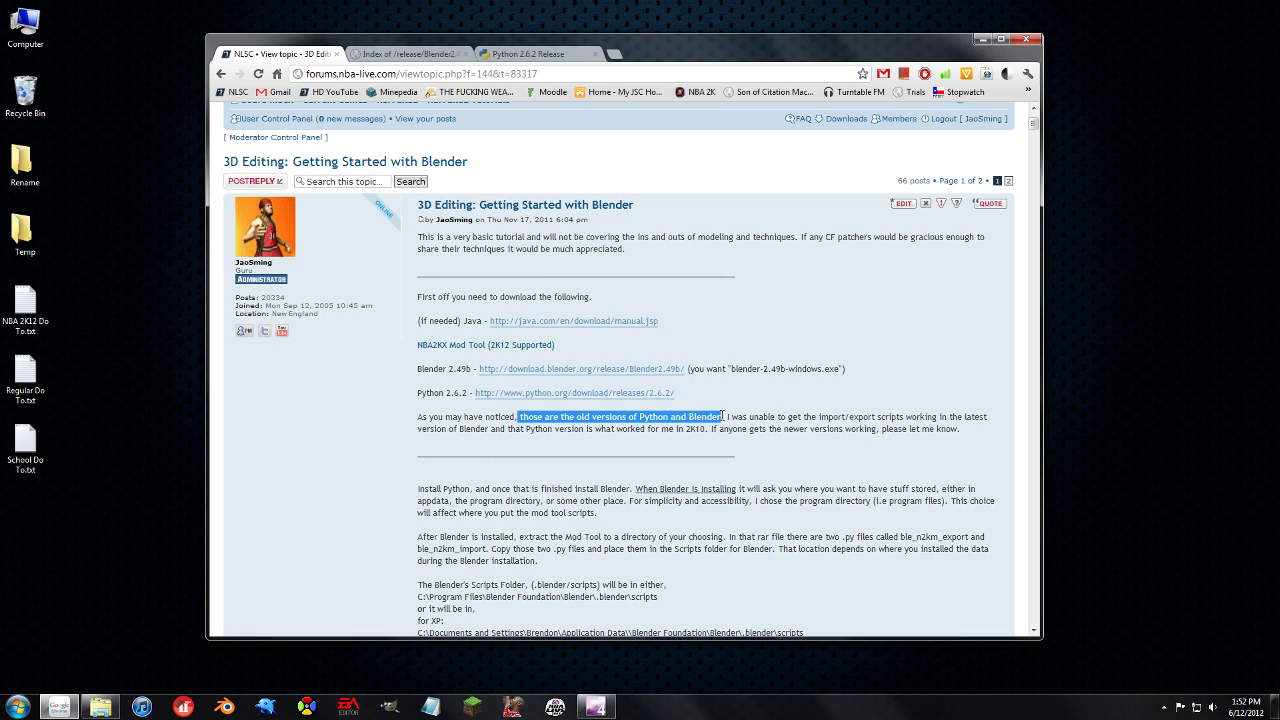
pyautogui.click(722, 416)
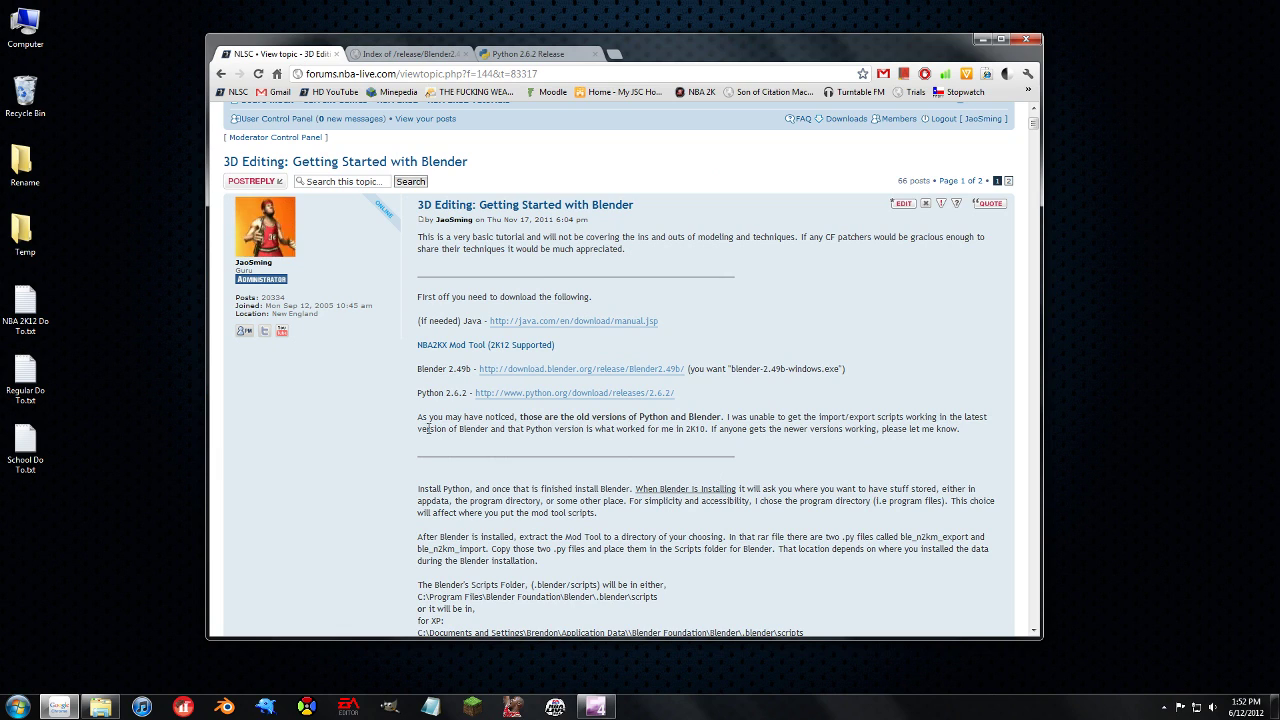
pyautogui.moveTo(426, 428); pyautogui.dragTo(584, 428)
pyautogui.click(601, 429)
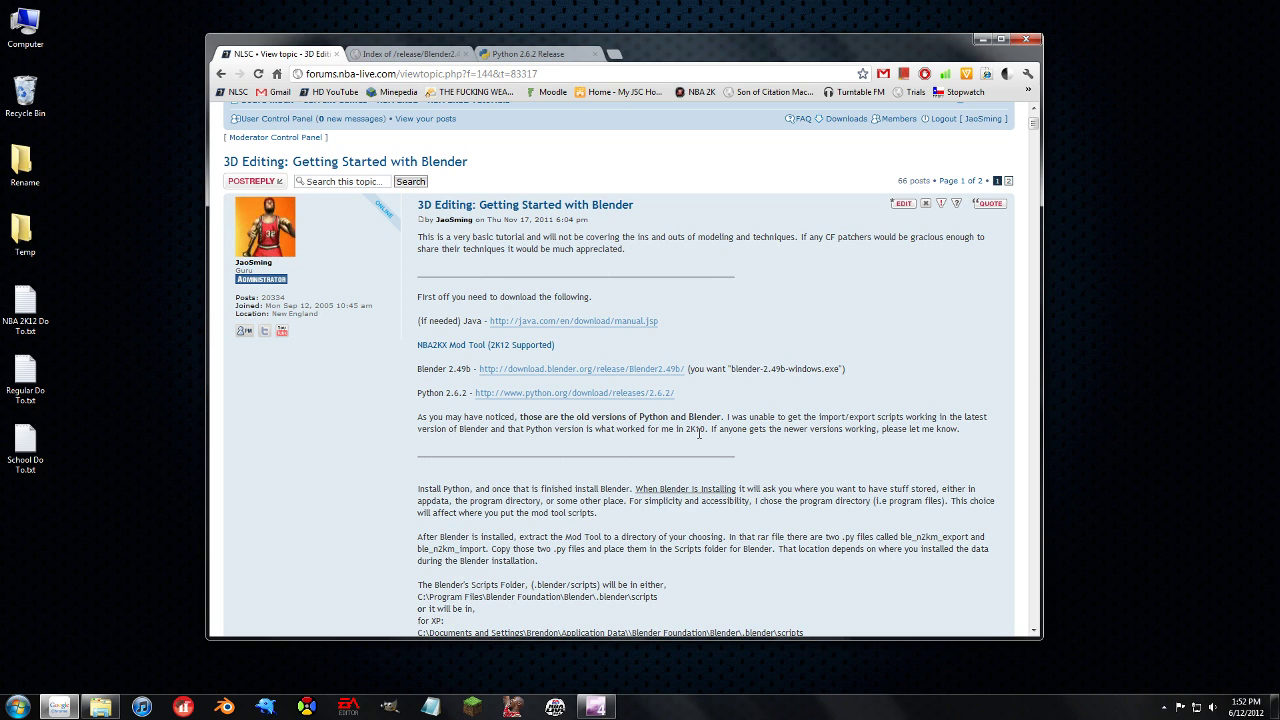
pyautogui.scroll(-1, 592, 457)
pyautogui.scroll(-1, 592, 457)
pyautogui.scroll(-1, 592, 457)
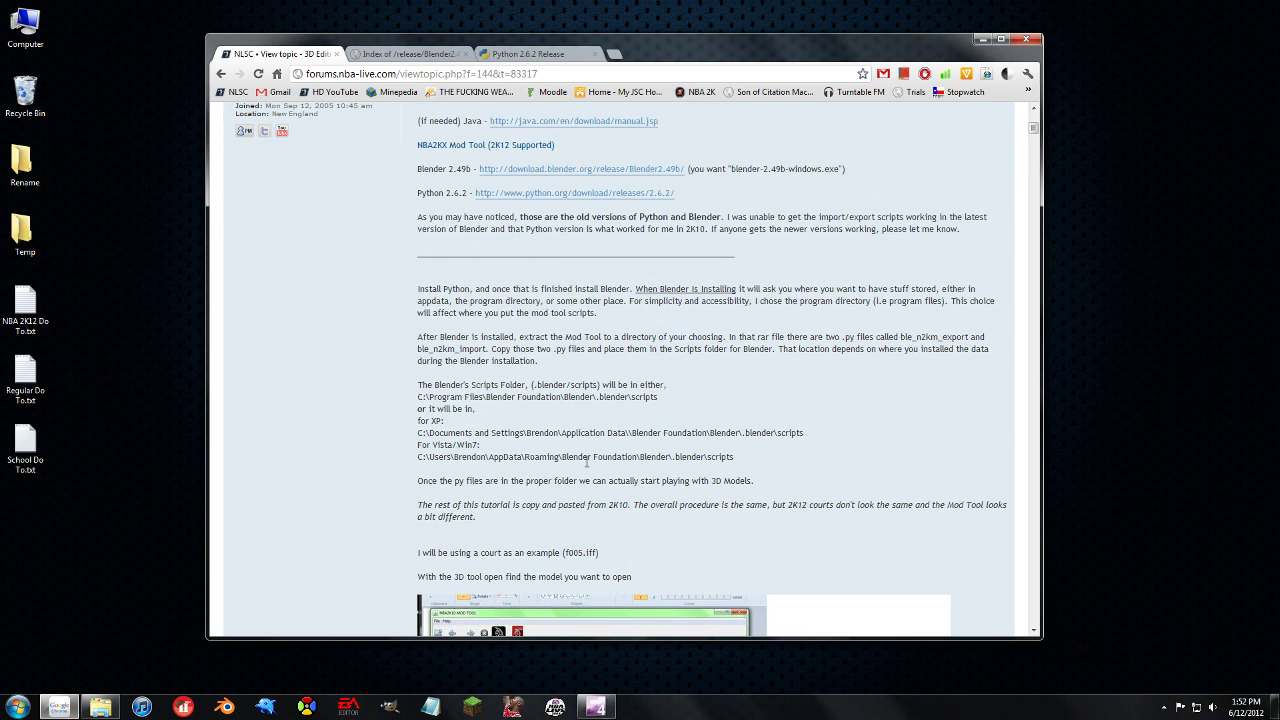
pyautogui.scroll(1, 549, 414)
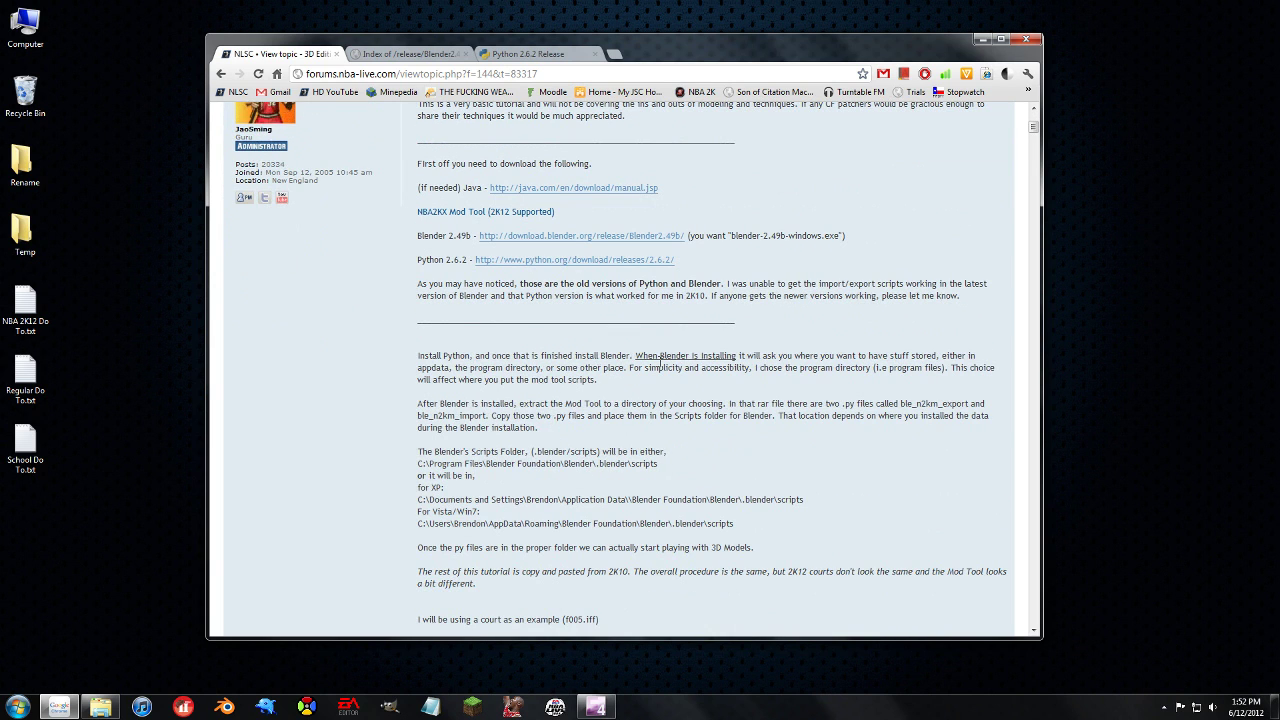
pyautogui.moveTo(644, 355); pyautogui.dragTo(745, 356)
pyautogui.click(745, 356)
# Step: Note the .blender/scripts path, minimize Chrome, and open the desktop Nba2KX ModTool folder
pyautogui.moveTo(533, 452); pyautogui.dragTo(597, 452)
pyautogui.click(592, 452)
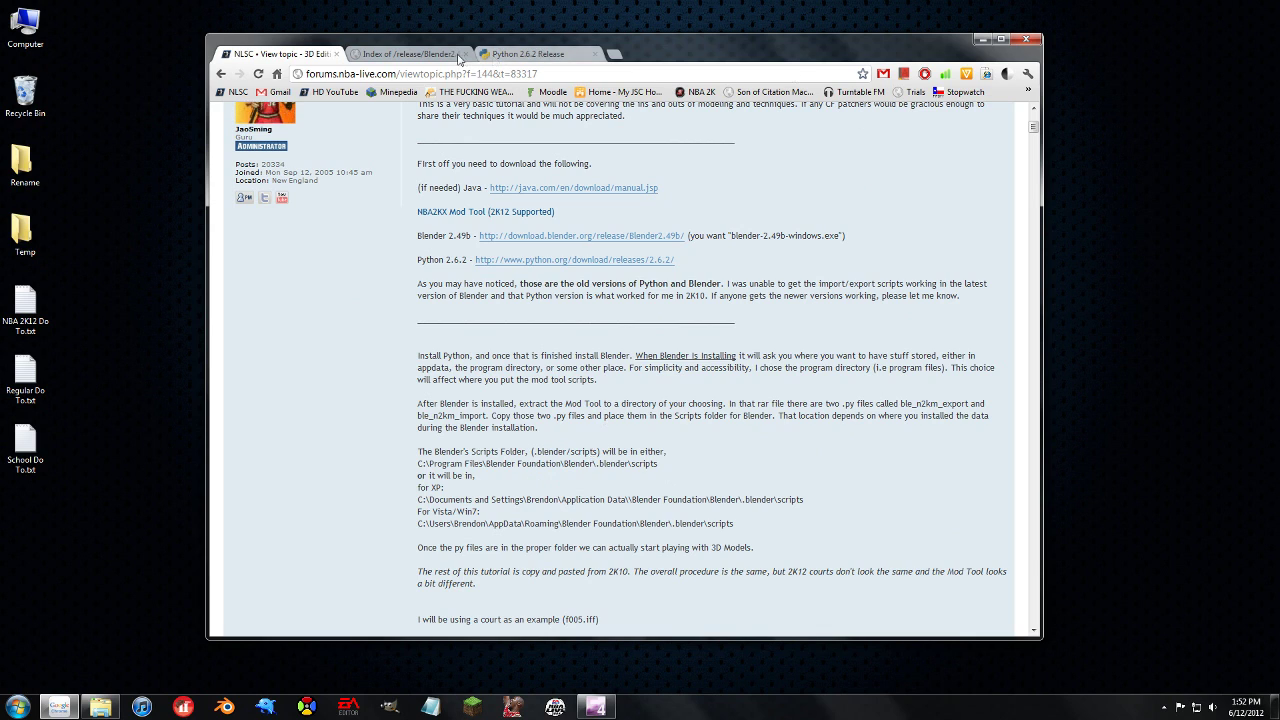
pyautogui.click(982, 40)
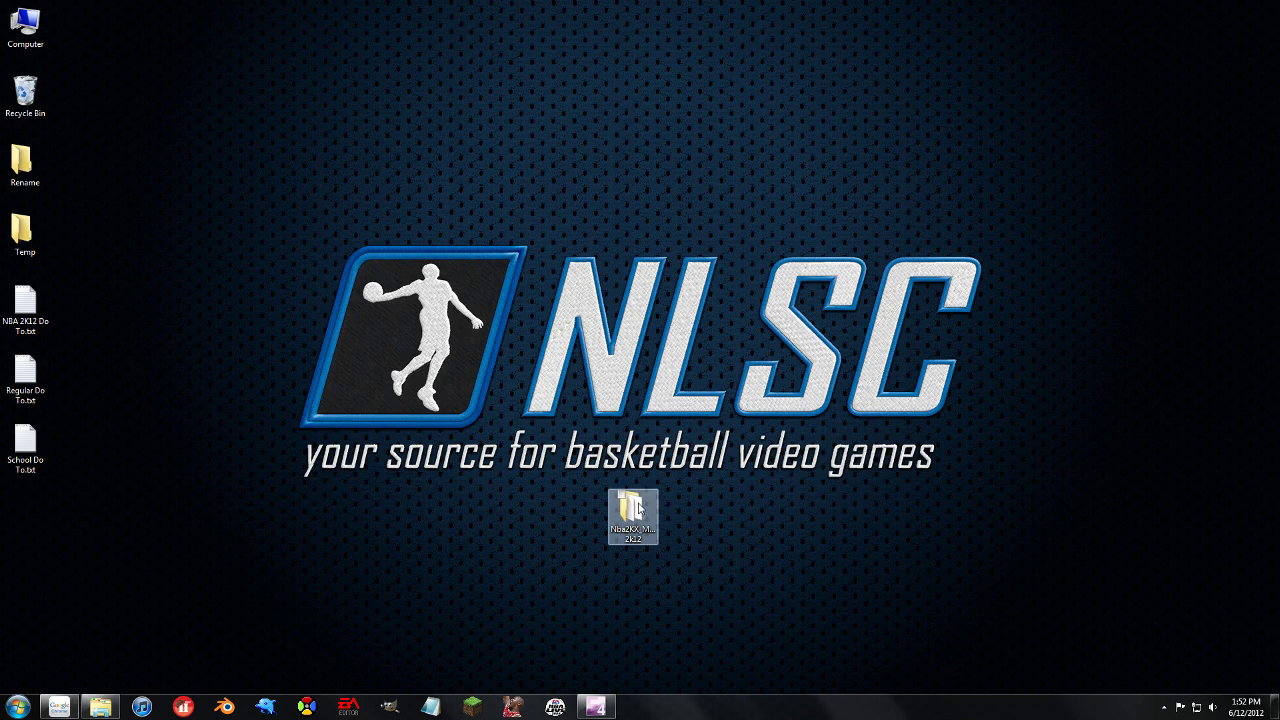
pyautogui.doubleClick(640, 505)
# Step: Select both ble_n2km_export.py and ble_n2km_import.py in the Nba2KX_ModTool 2k12 folder
pyautogui.click(577, 271)
pyautogui.click(602, 259)
pyautogui.moveTo(837, 265); pyautogui.dragTo(528, 276)
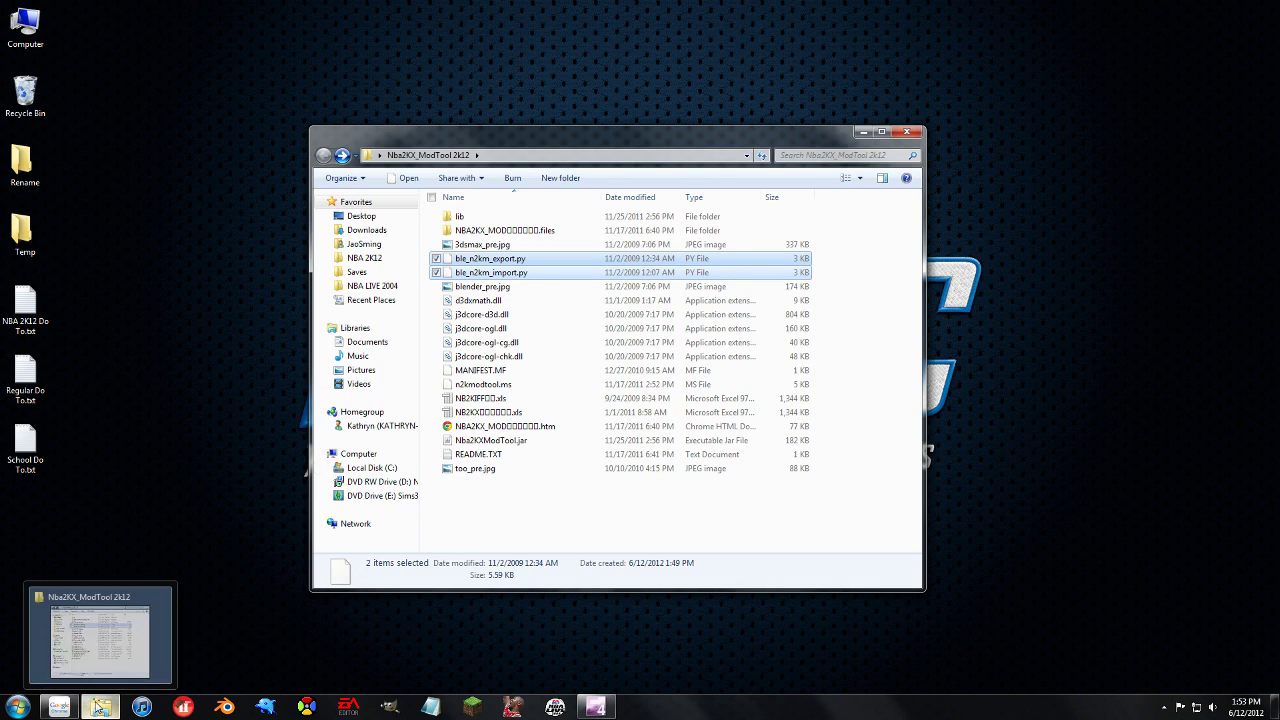
pyautogui.moveTo(100, 707)
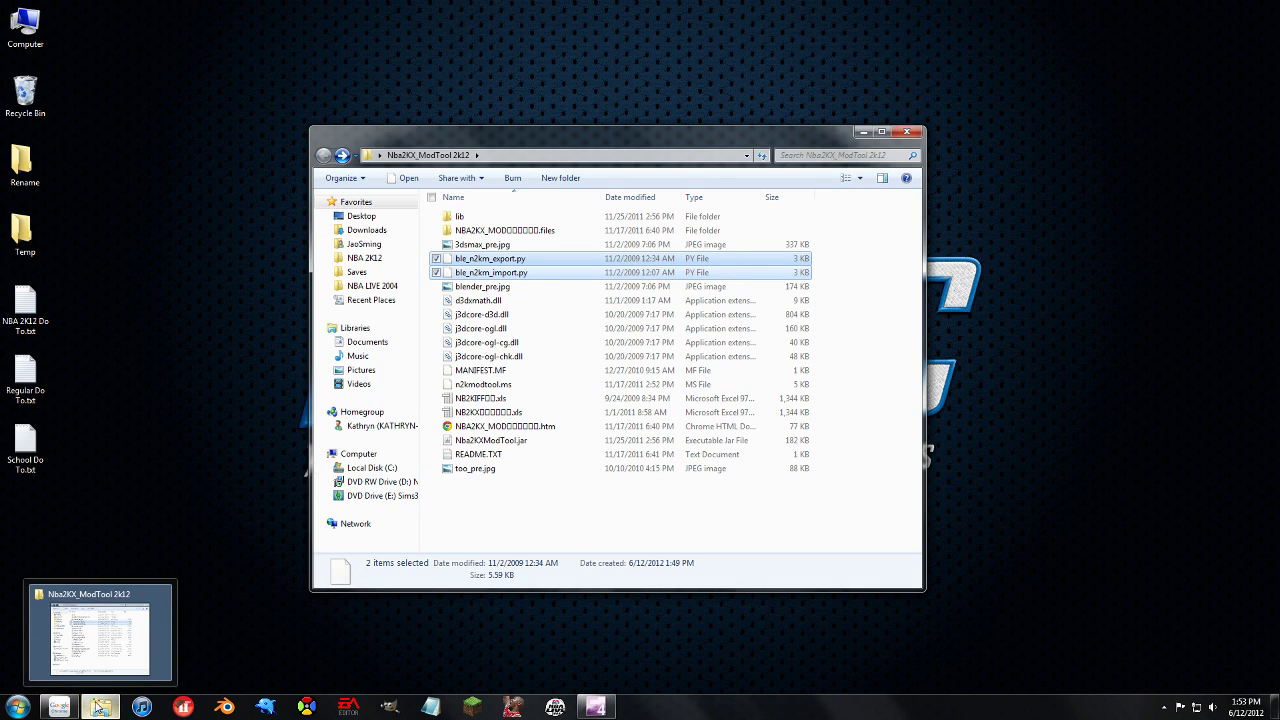
pyautogui.rightClick(100, 707)
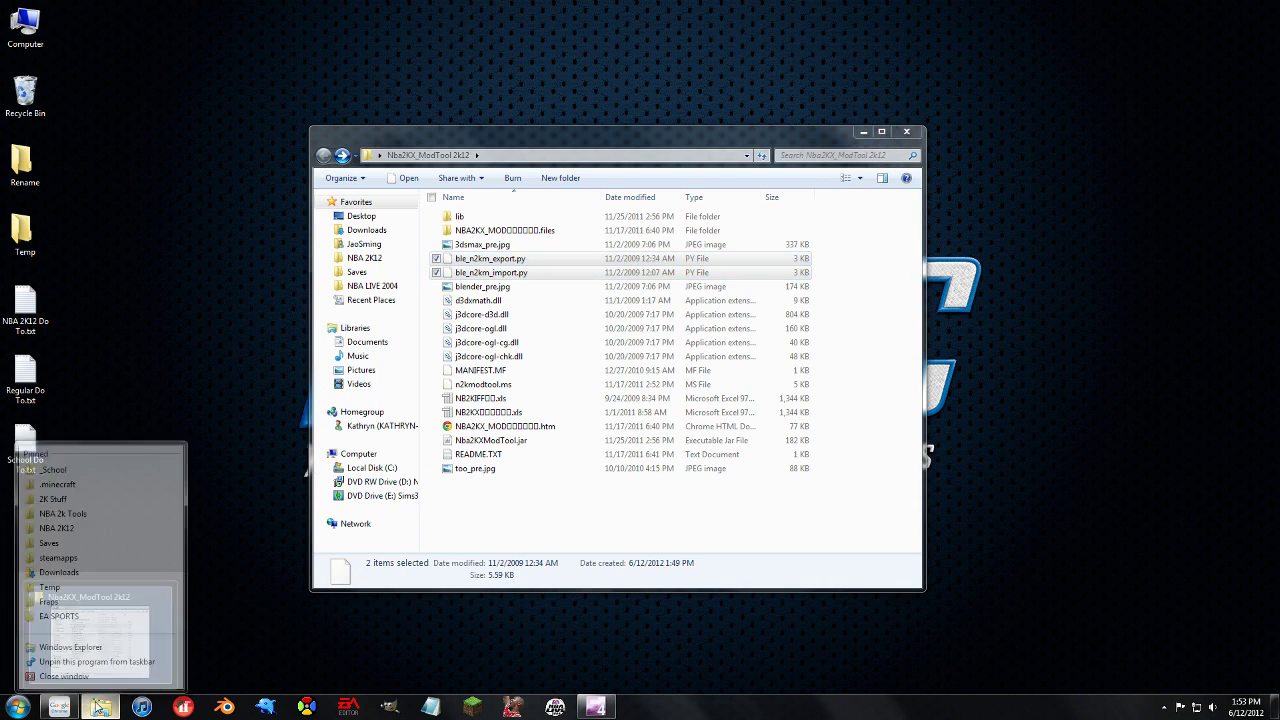
# Step: Browse in a new window to Program Files (x86) > Blender Foundation > Blender > .blender
pyautogui.click(170, 521)
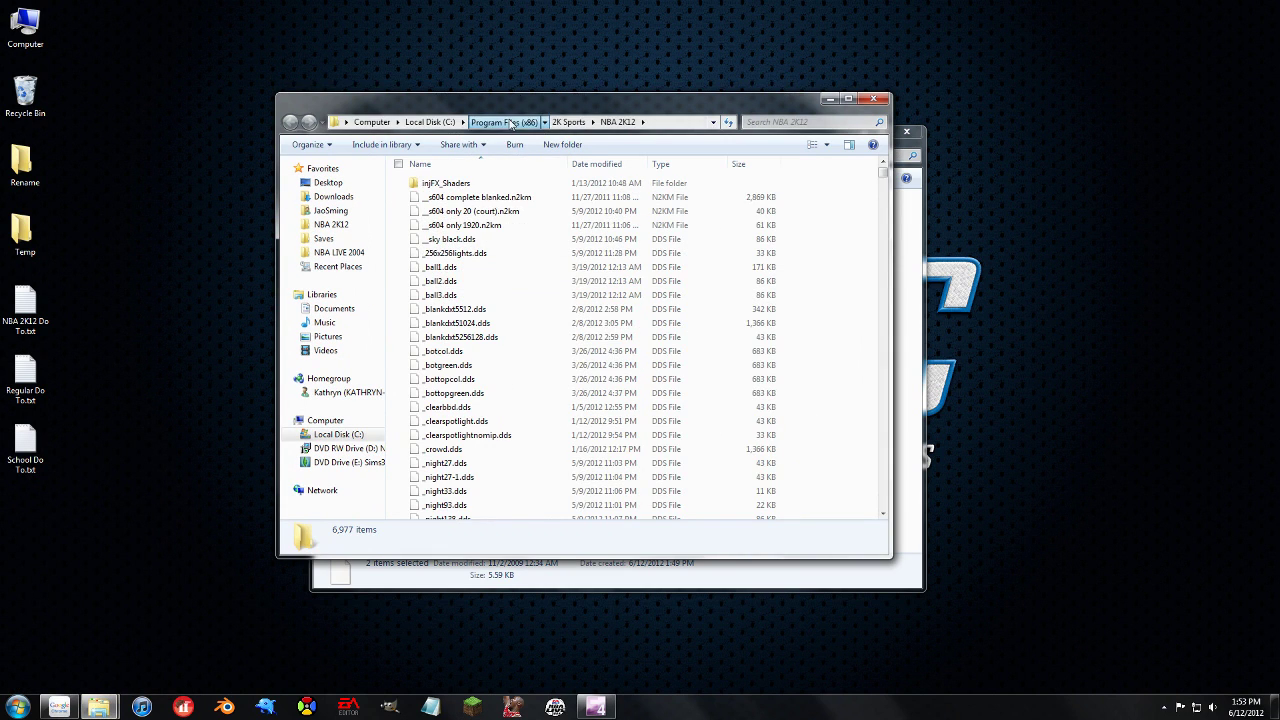
pyautogui.click(503, 121)
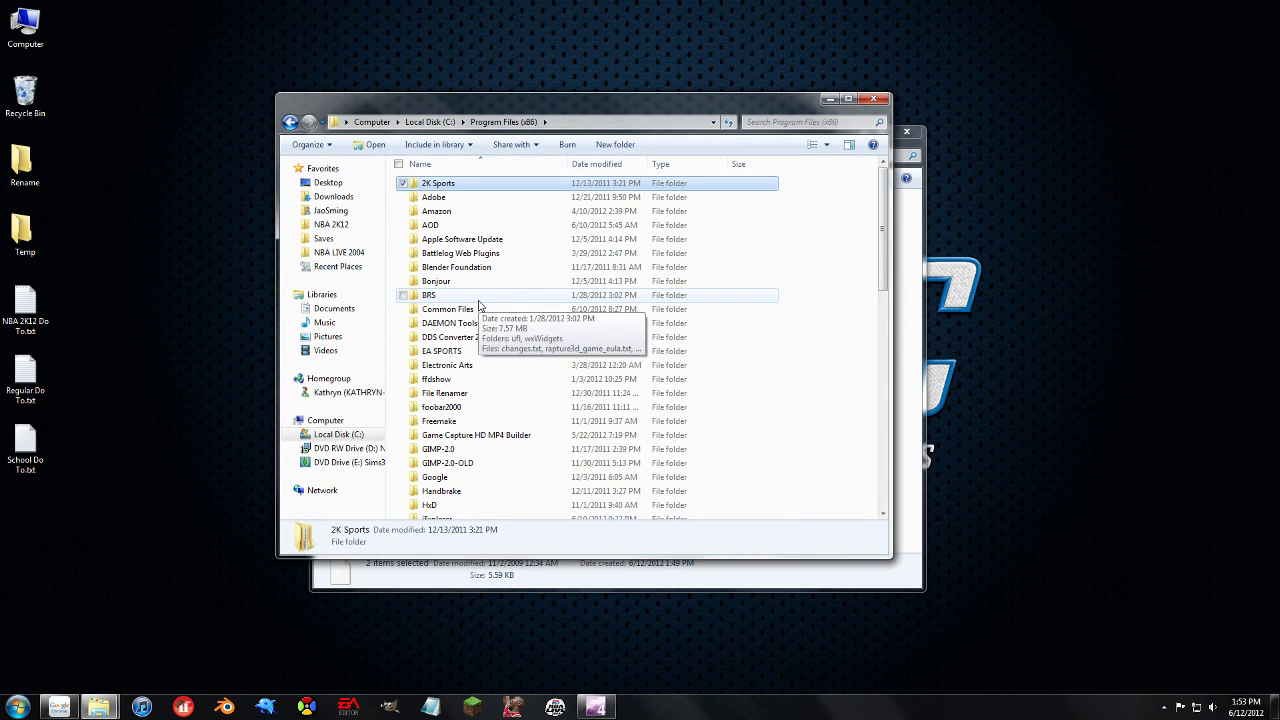
pyautogui.doubleClick(456, 267)
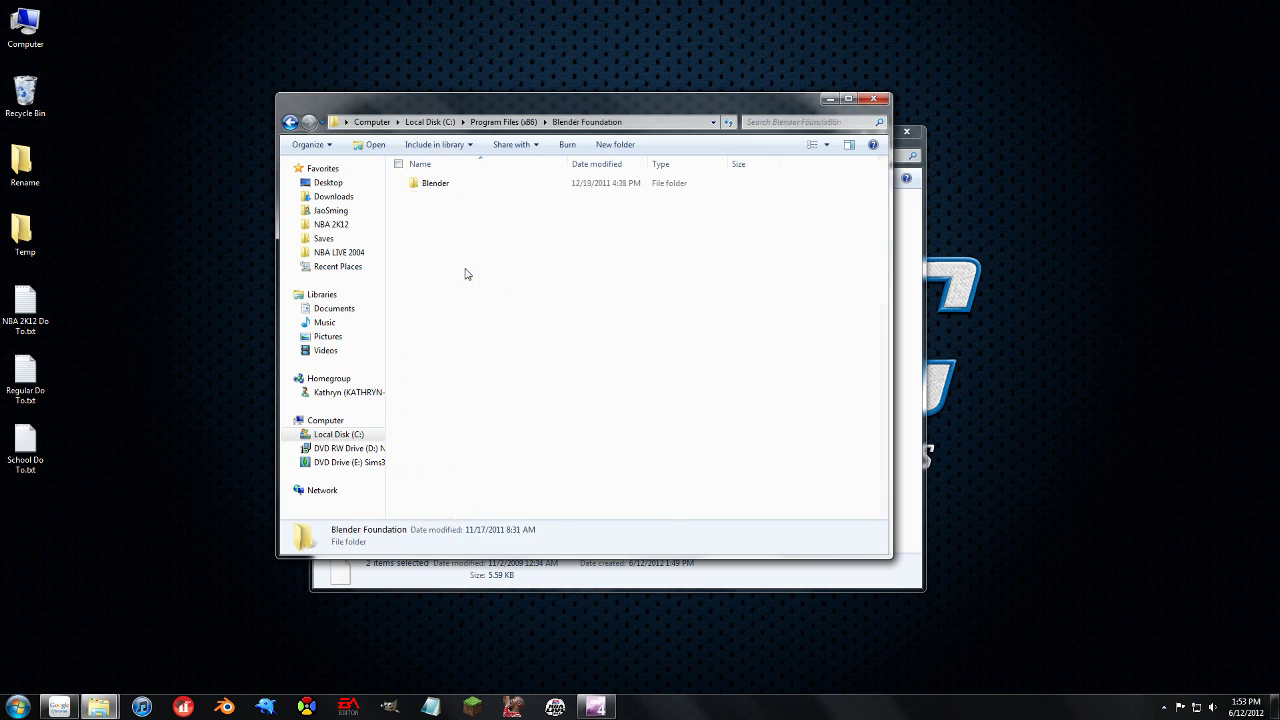
pyautogui.doubleClick(435, 193)
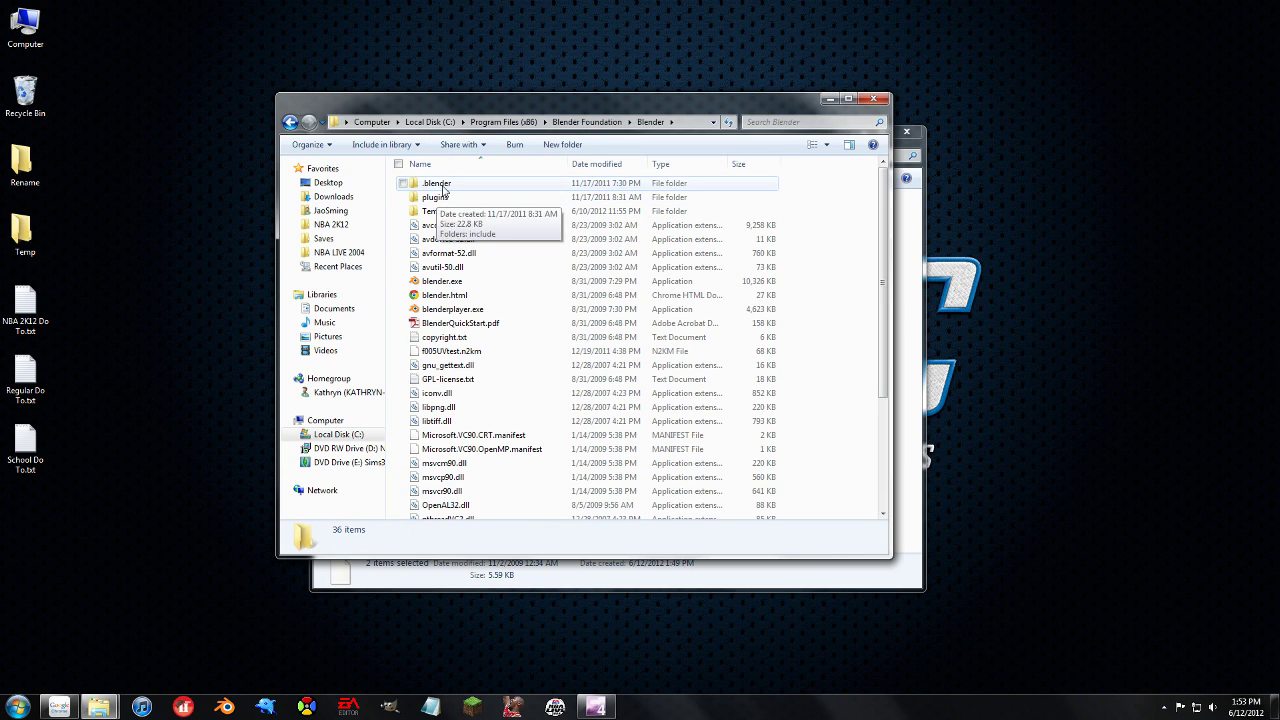
pyautogui.doubleClick(444, 189)
pyautogui.moveTo(480, 98); pyautogui.dragTo(307, 86)
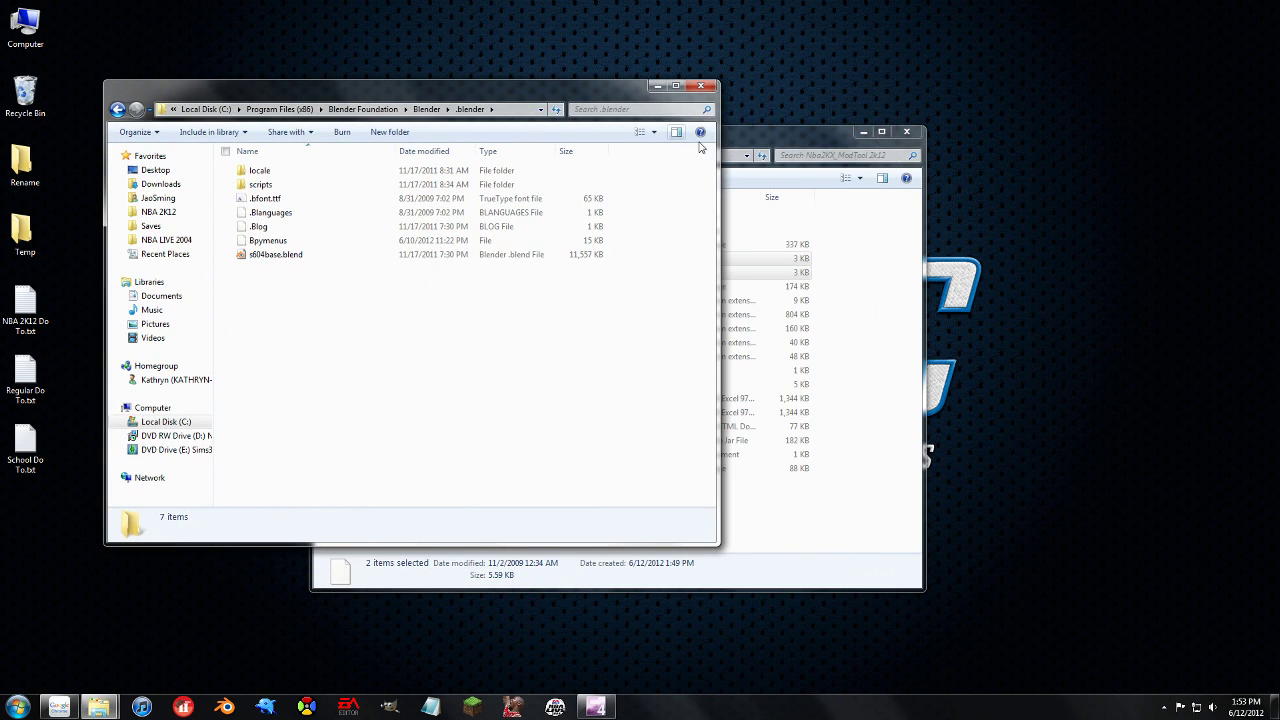
# Step: Open the scripts folder per the tutorial's path, with Explorer left and the forum right
pyautogui.click(59, 707)
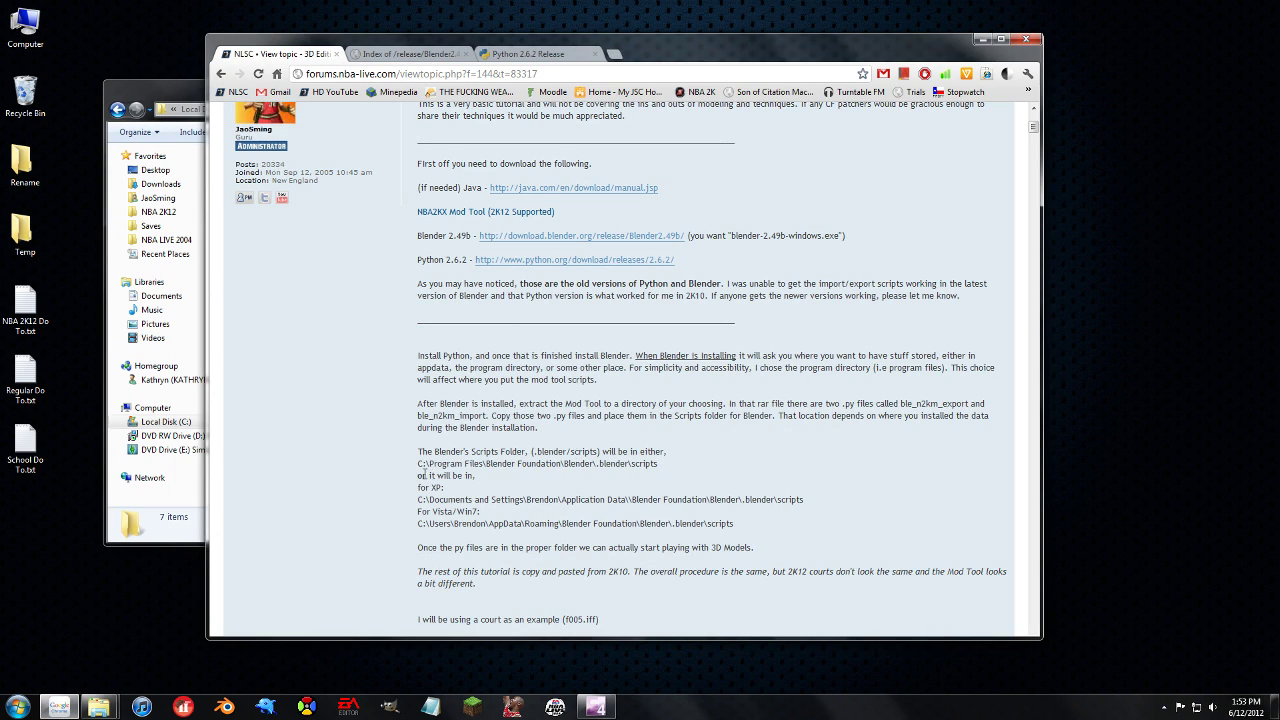
pyautogui.moveTo(478, 464); pyautogui.dragTo(677, 473)
pyautogui.click(180, 100)
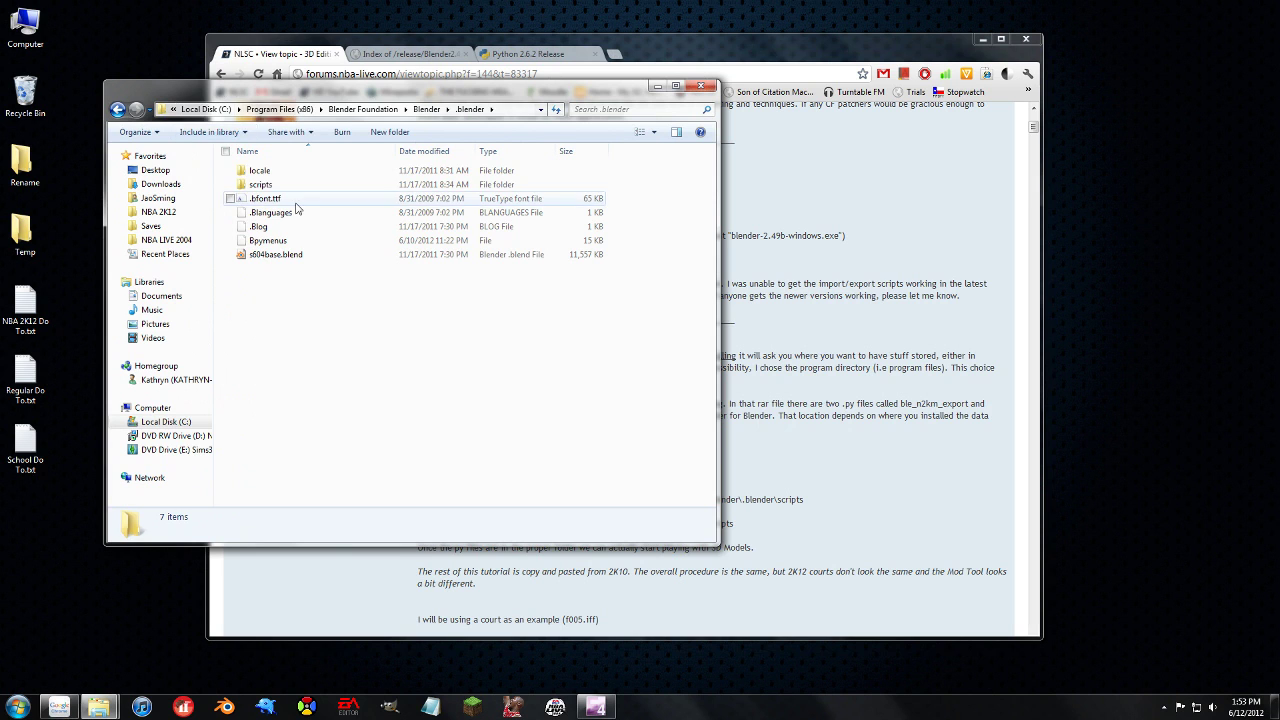
pyautogui.doubleClick(270, 187)
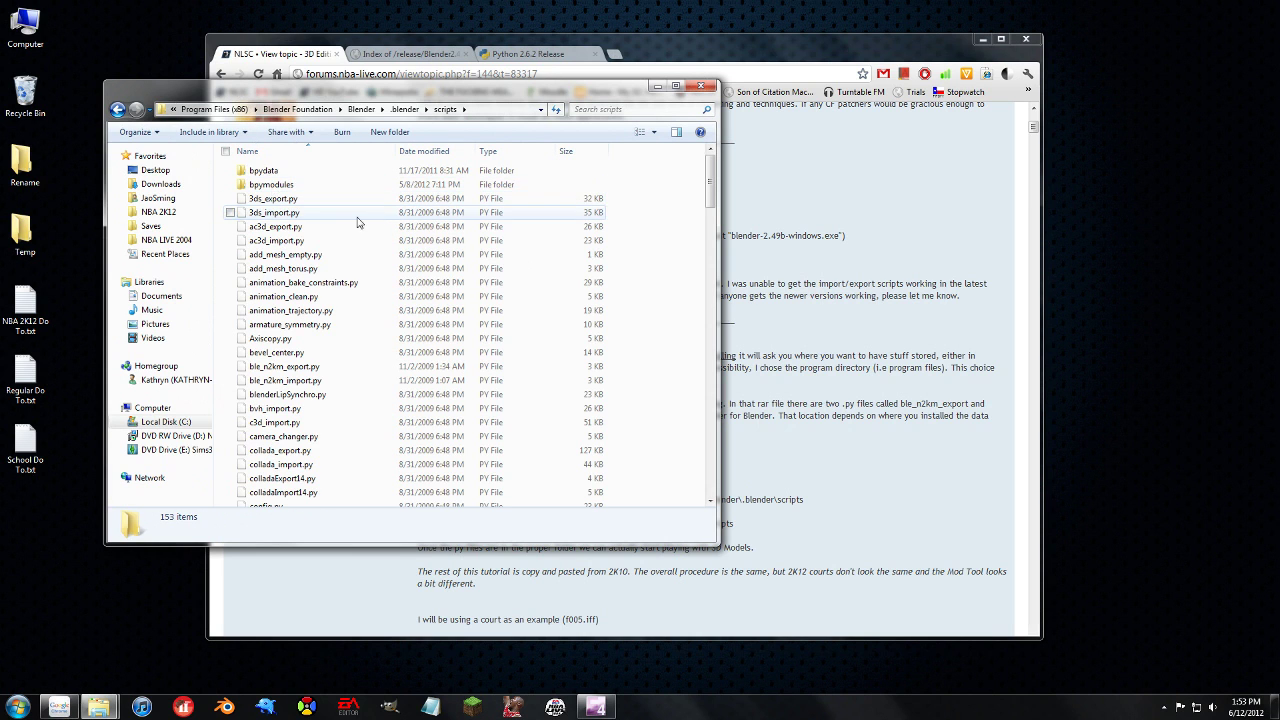
pyautogui.moveTo(380, 88); pyautogui.dragTo(284, 82)
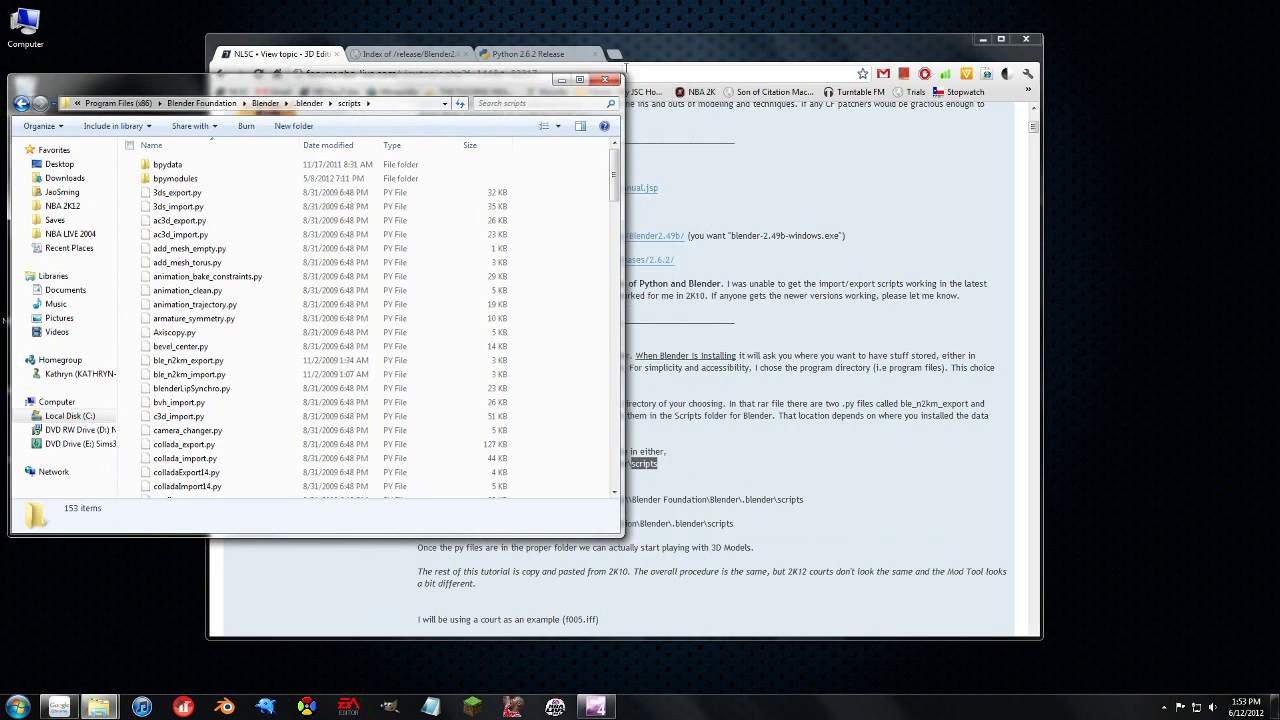
pyautogui.moveTo(670, 65); pyautogui.dragTo(977, 77)
# Step: Select both ble_n2km scripts in Blender's scripts folder, then bring the forum tutorial back
pyautogui.click(394, 560)
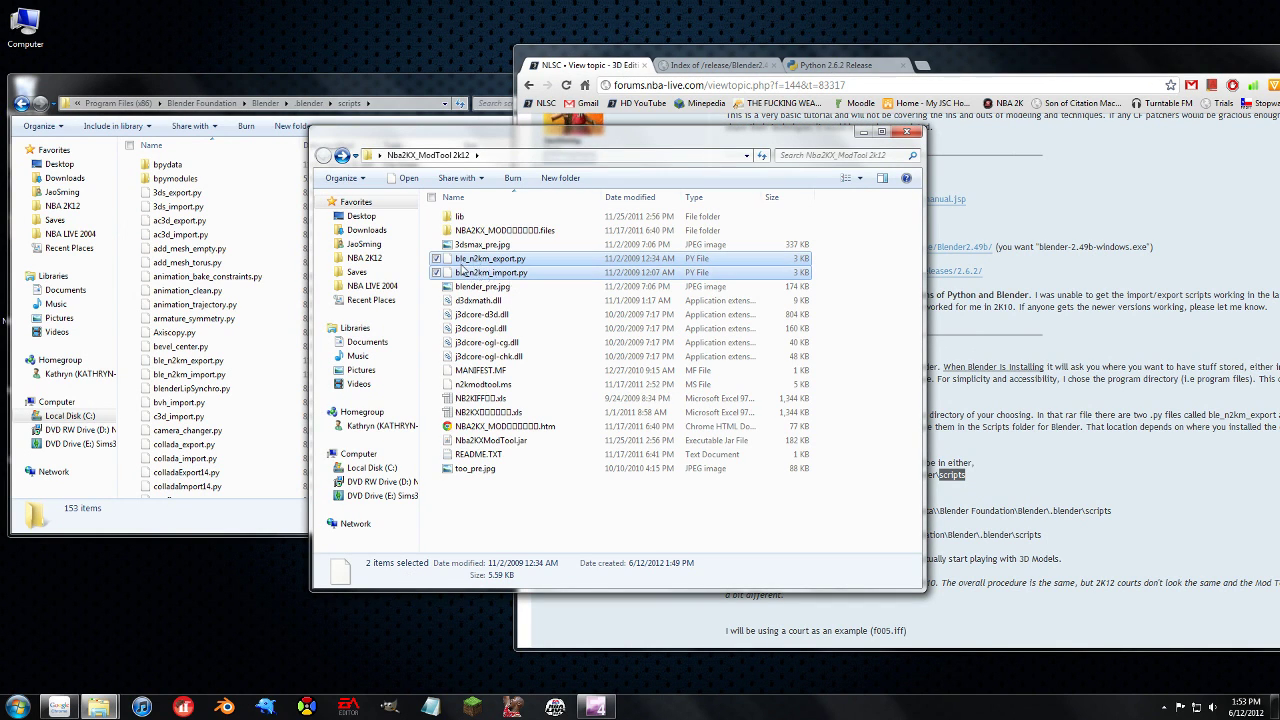
pyautogui.click(200, 360)
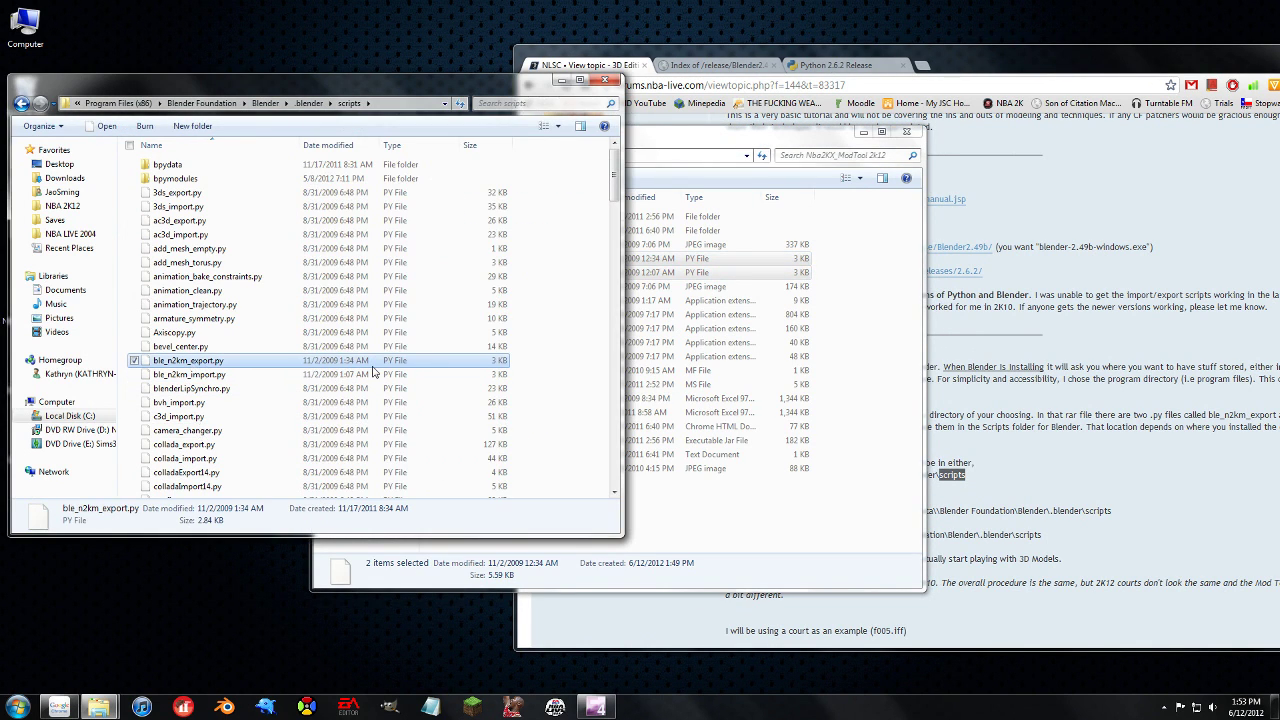
pyautogui.moveTo(544, 358); pyautogui.dragTo(340, 378)
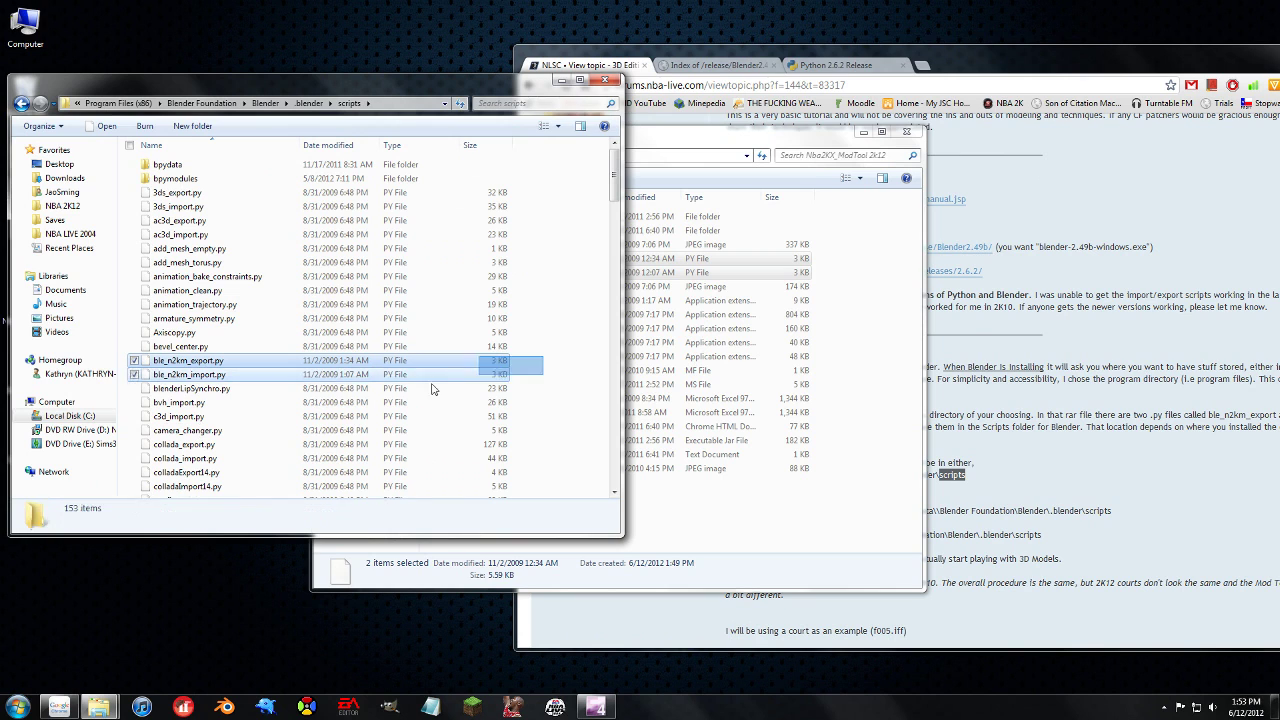
pyautogui.click(690, 510)
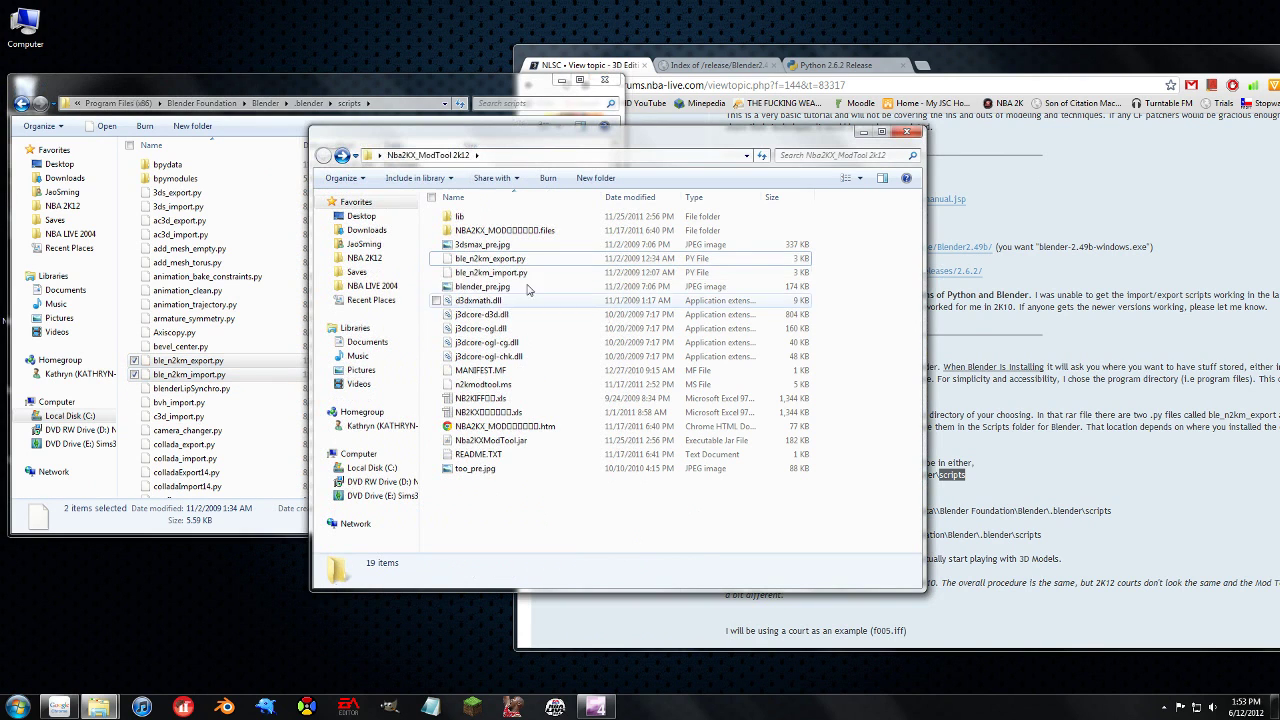
pyautogui.click(213, 402)
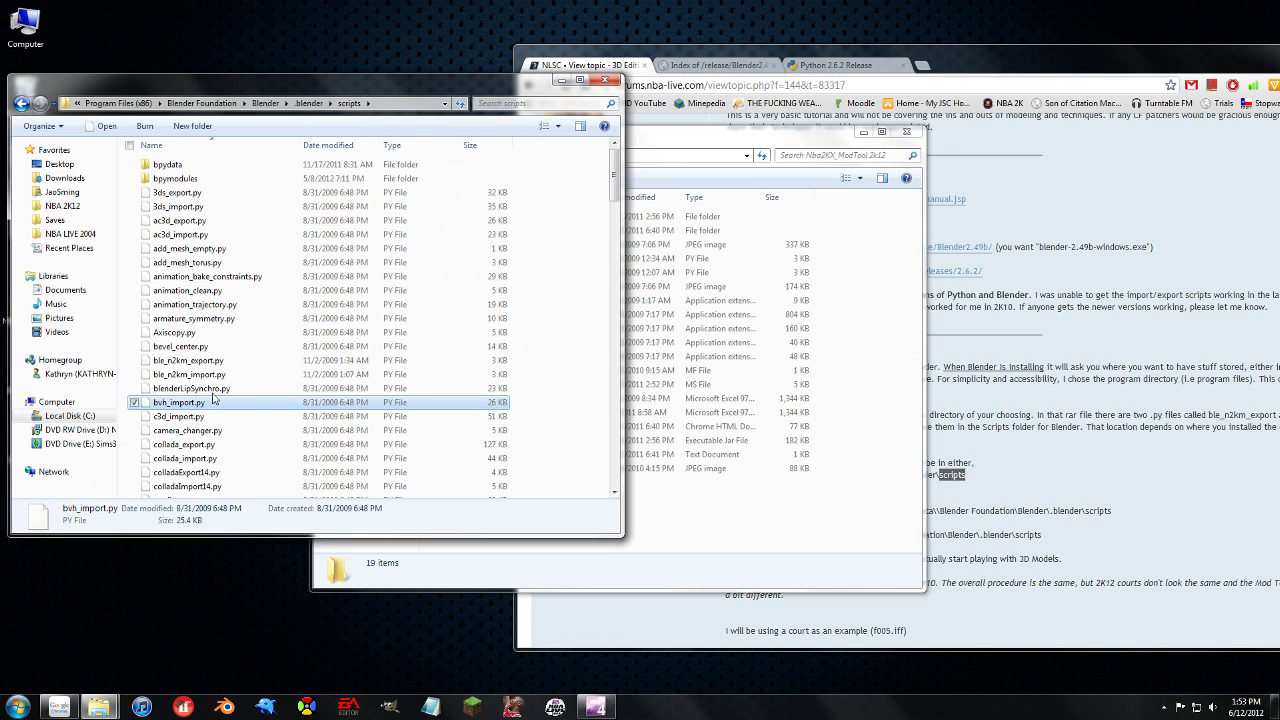
pyautogui.click(933, 552)
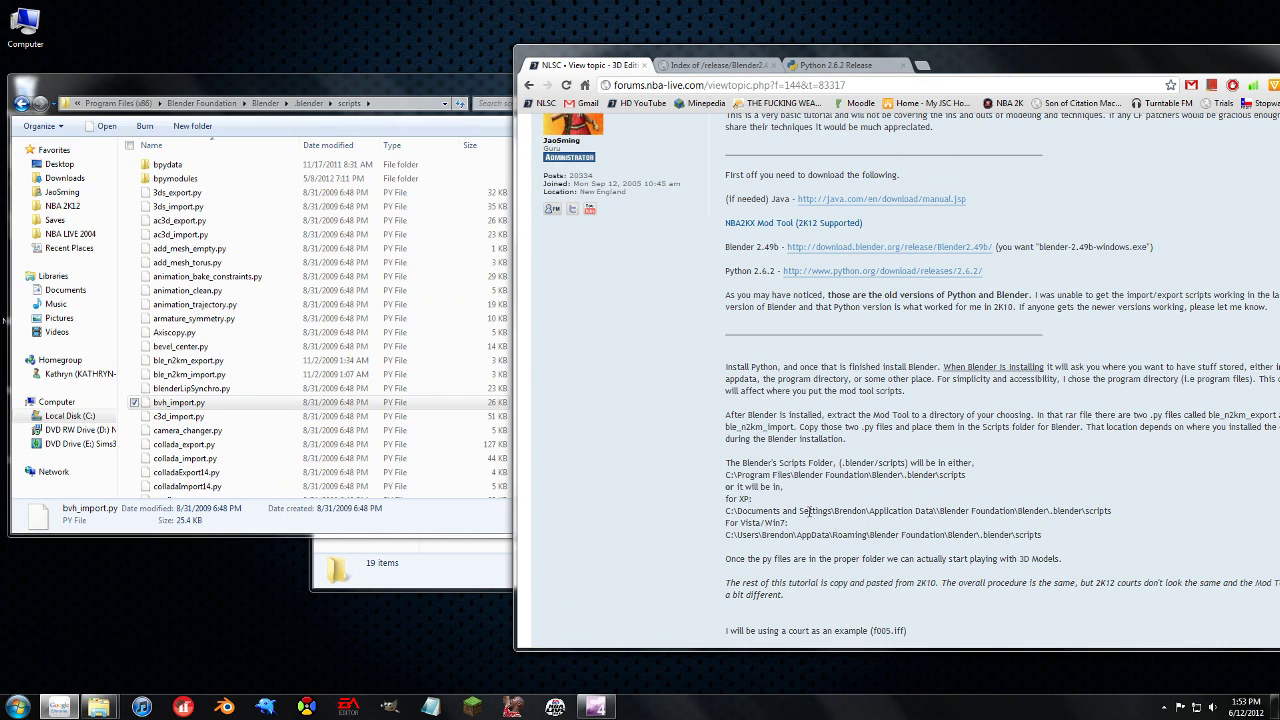
pyautogui.moveTo(810, 511)
pyautogui.mouseDown()
pyautogui.moveTo(1094, 512)
pyautogui.moveTo(745, 537)
pyautogui.mouseUp()
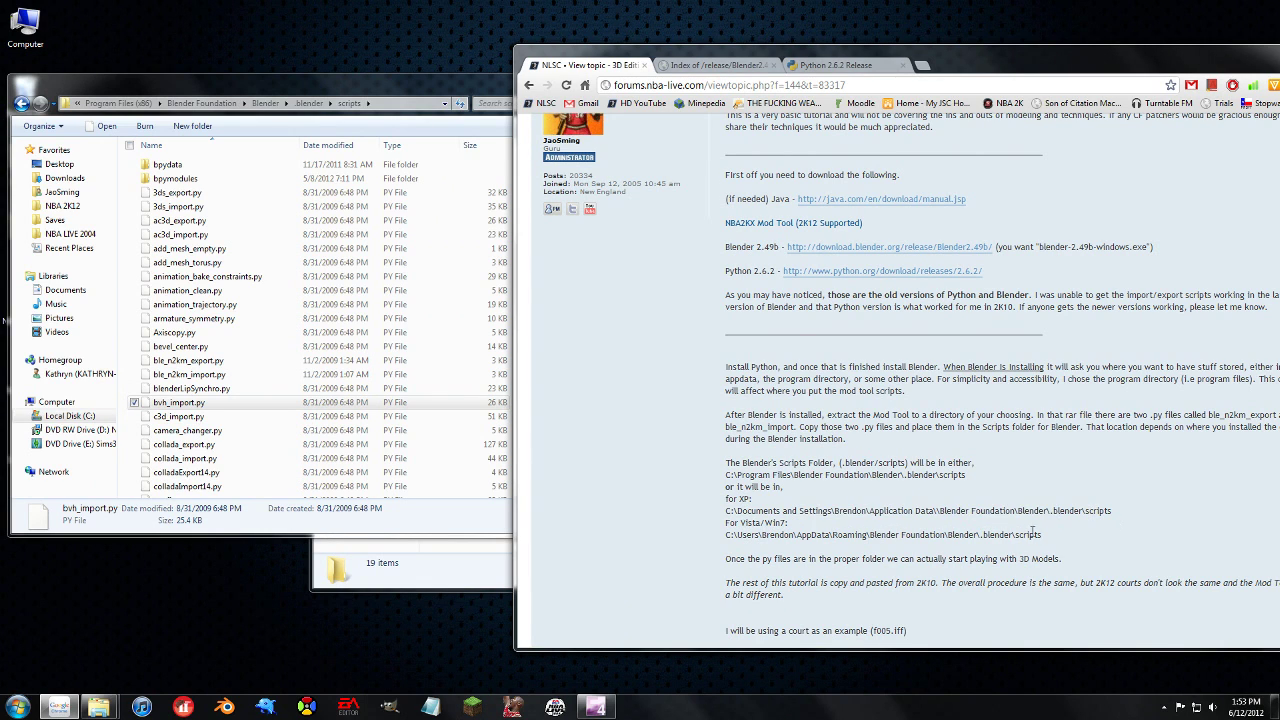
pyautogui.click(735, 545)
pyautogui.scroll(-1, 919, 575)
pyautogui.scroll(3, 866, 364)
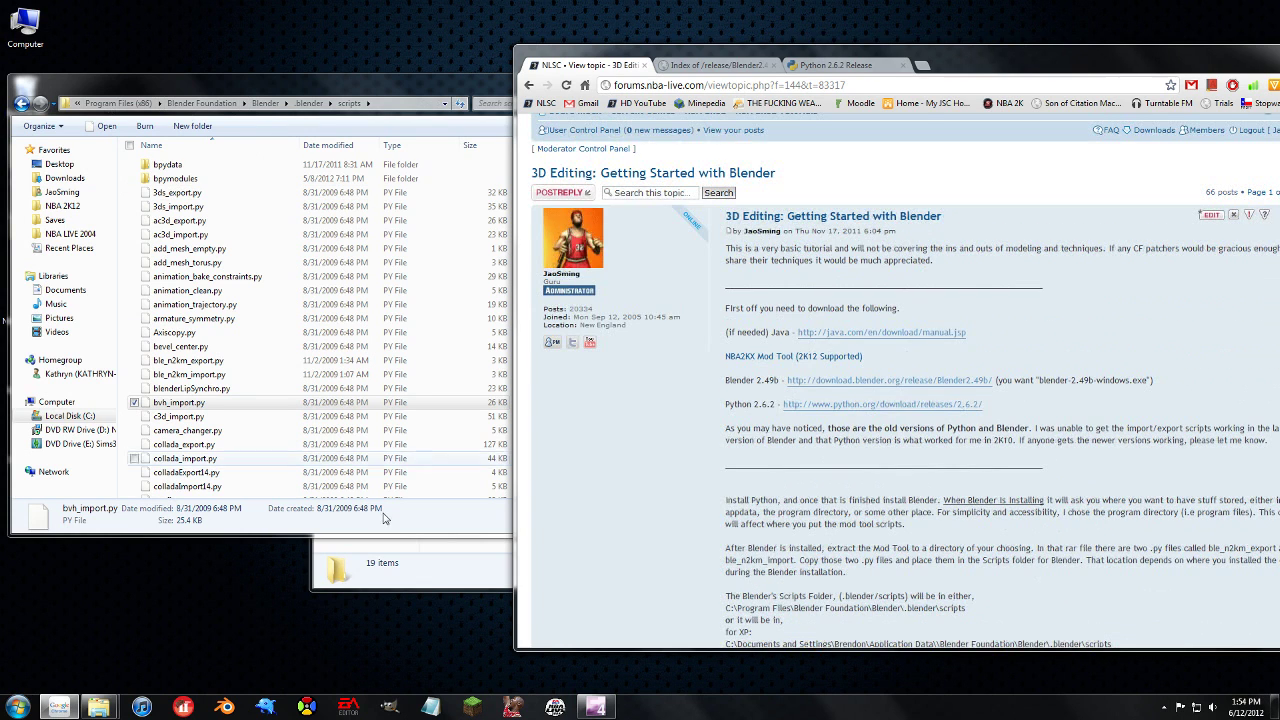
pyautogui.hotkey('alt', 'Tab')
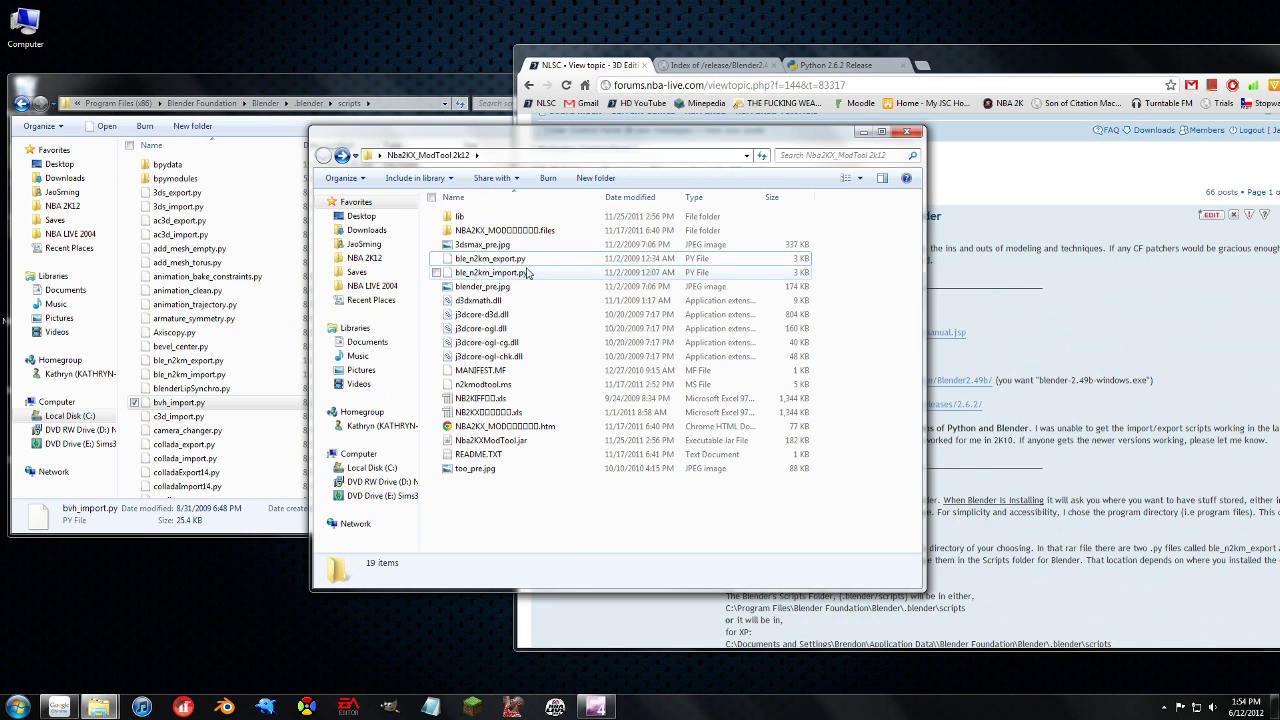
# Step: Bring the scripts window forward and check ble_n2km_import.py and ble_n2km_export.py
pyautogui.click(260, 90)
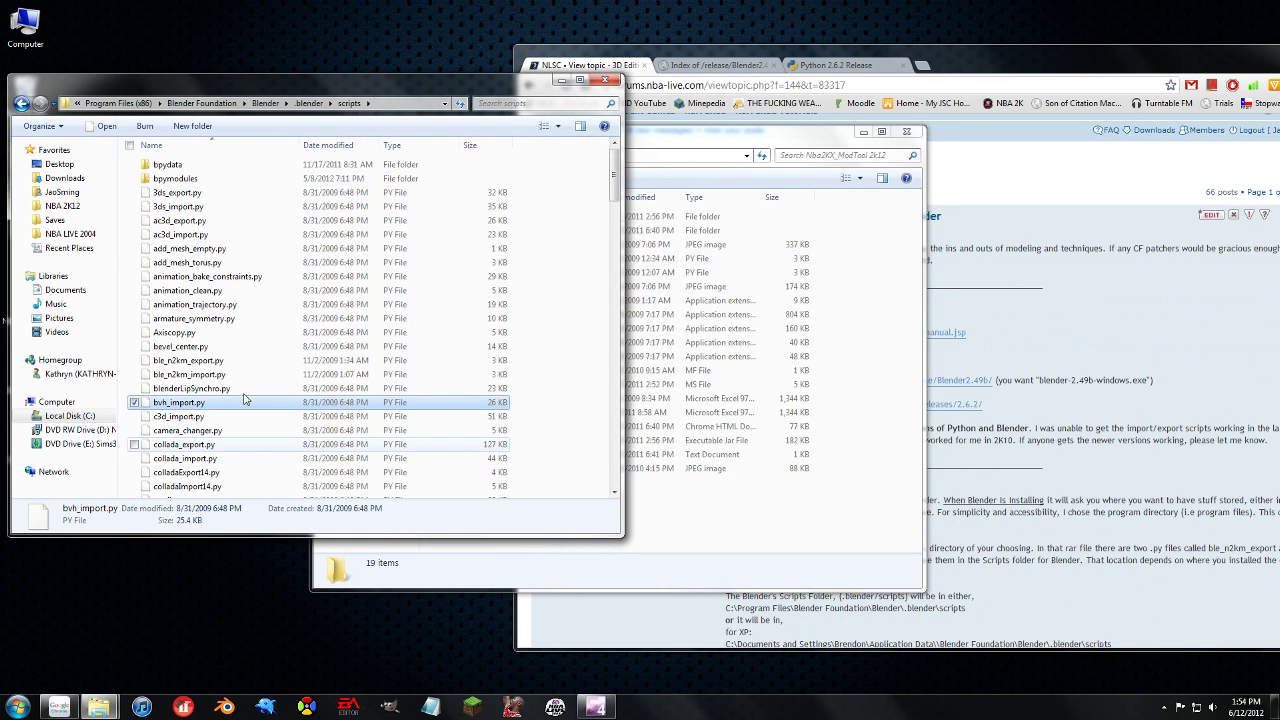
pyautogui.click(220, 374)
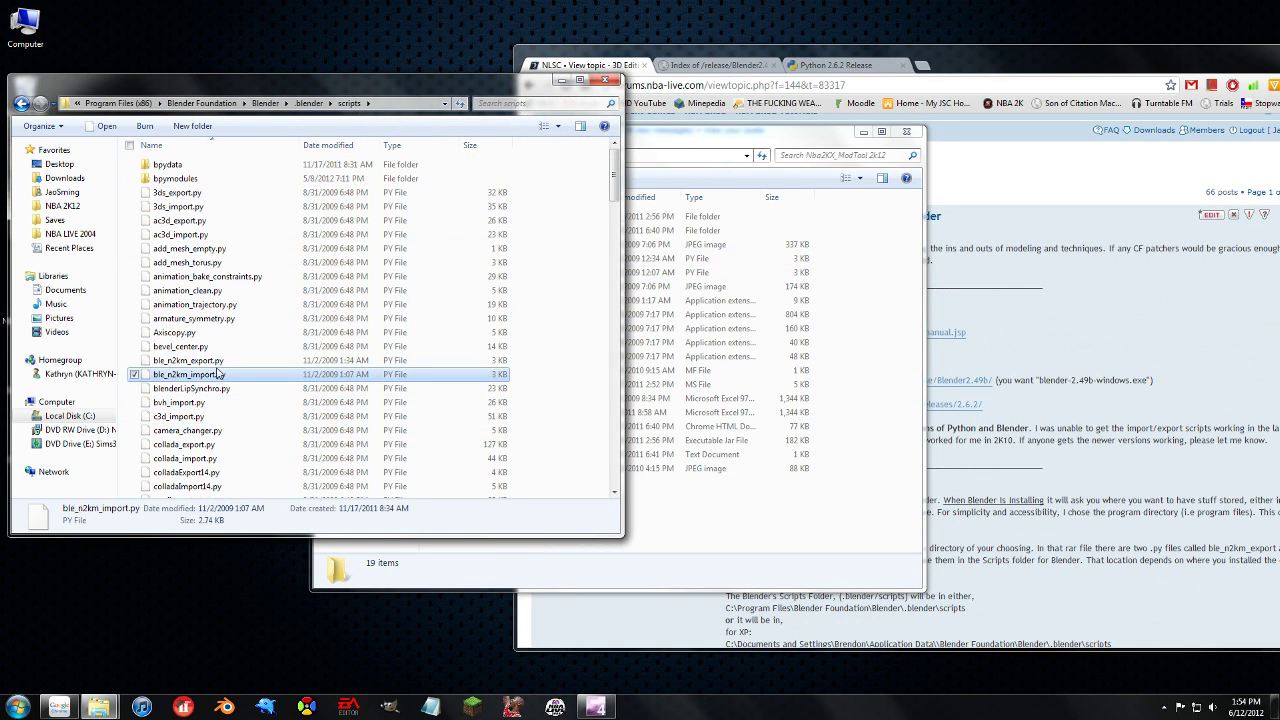
pyautogui.click(220, 362)
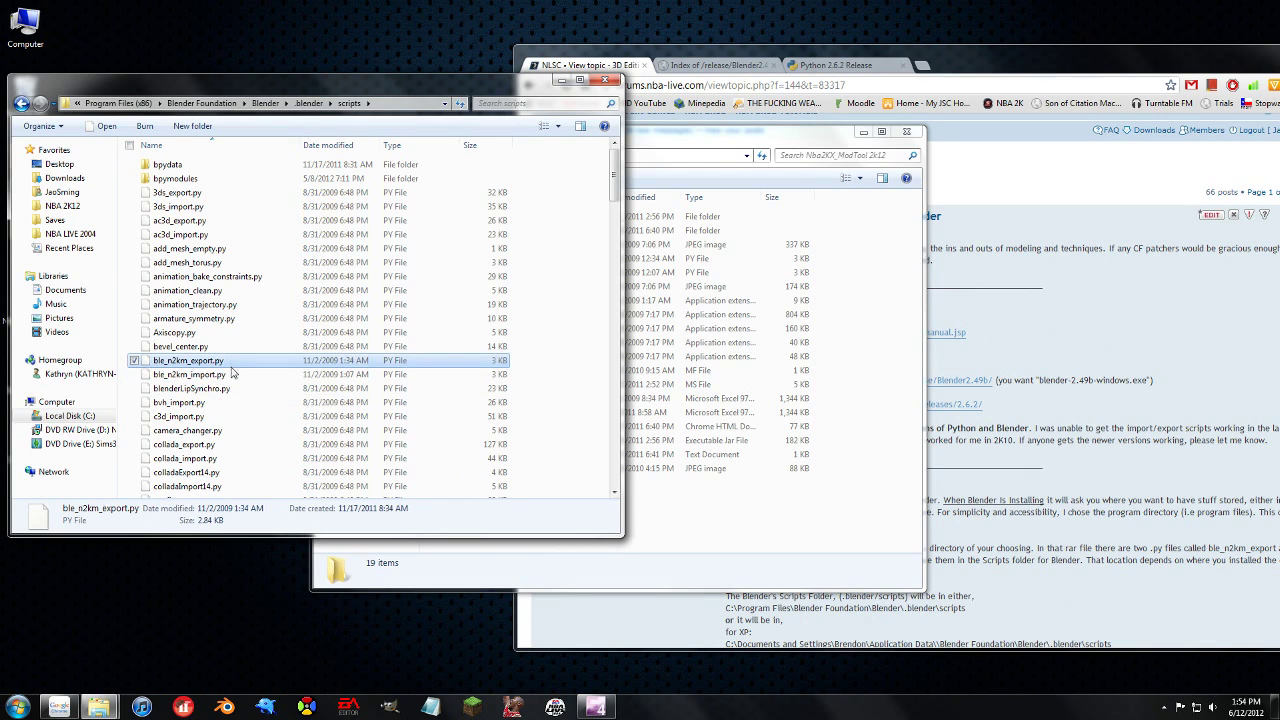